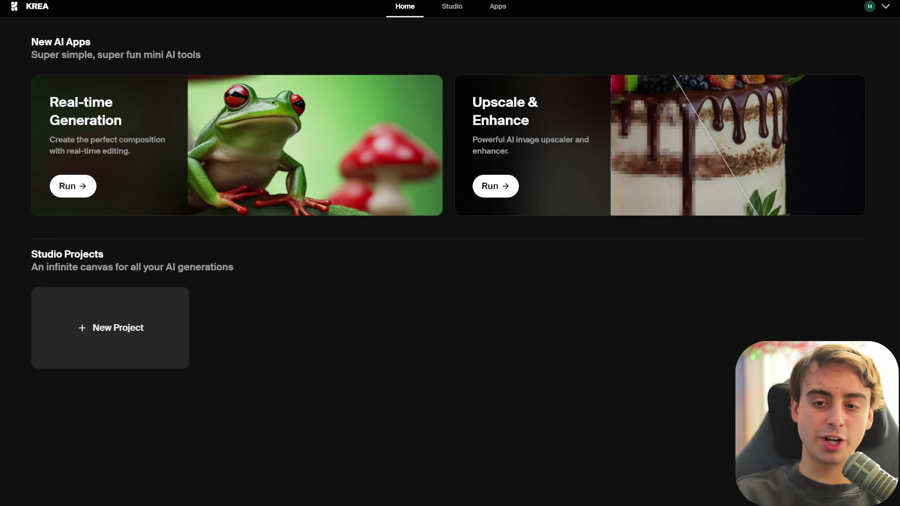
- Open the Apps gallery and launch the Real-time Generation app
left_click(498, 6)
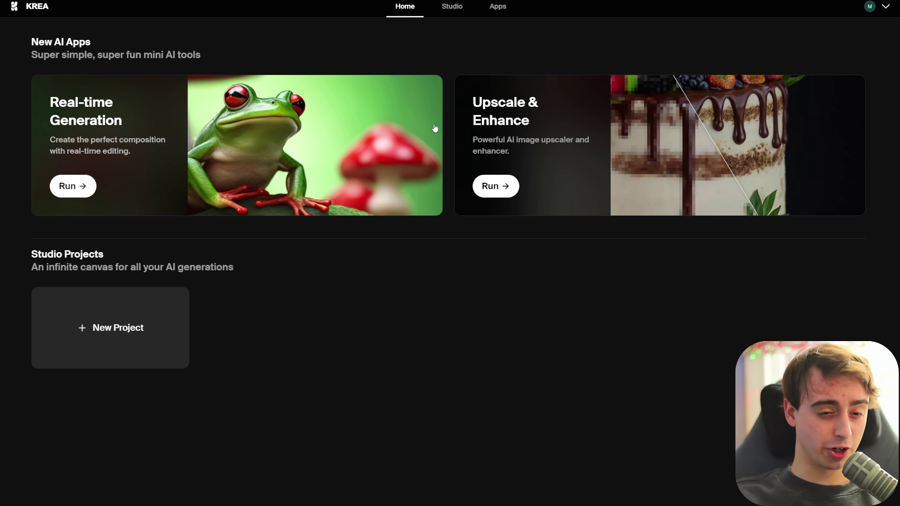
left_click(435, 128)
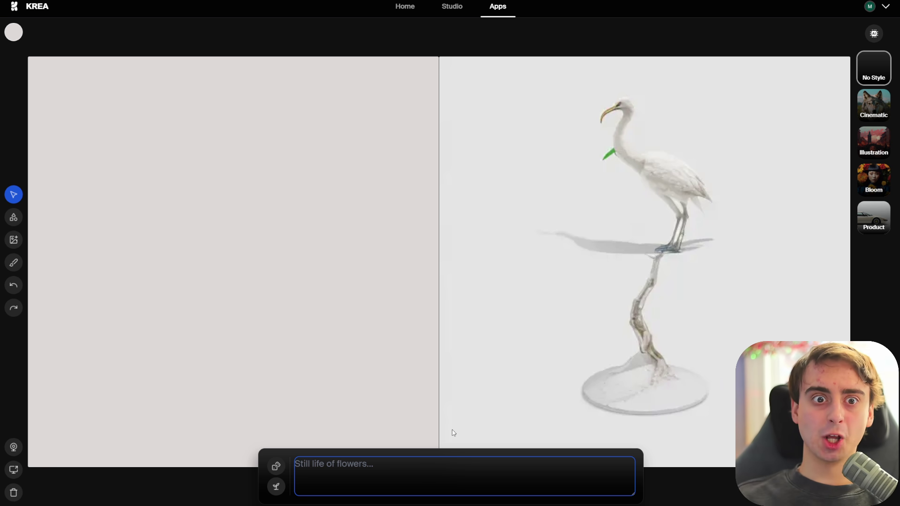
- Select a much larger brush and start the prompt 'photo of a tabby cat'
left_click(13, 263)
left_click(13, 172)
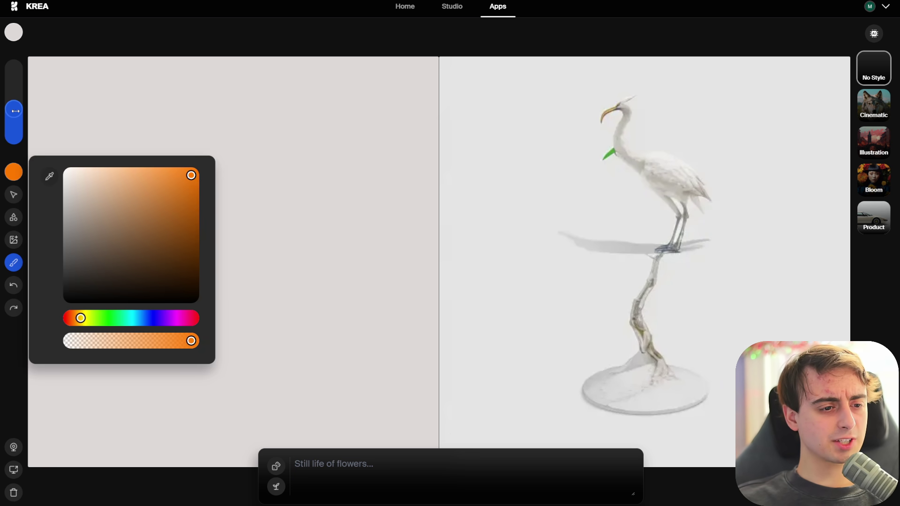
left_click_drag(17, 109, 22, 93)
left_click(391, 452)
type("phot")
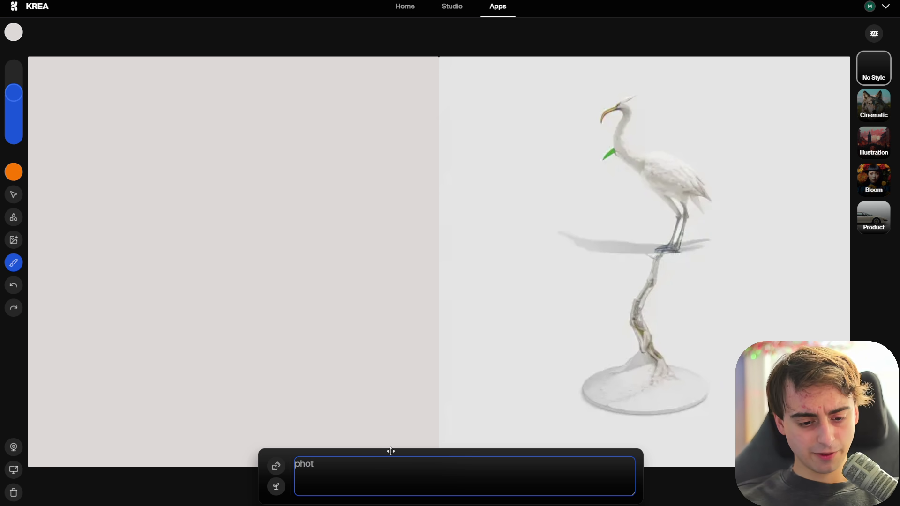
type("o of a tabby cat")
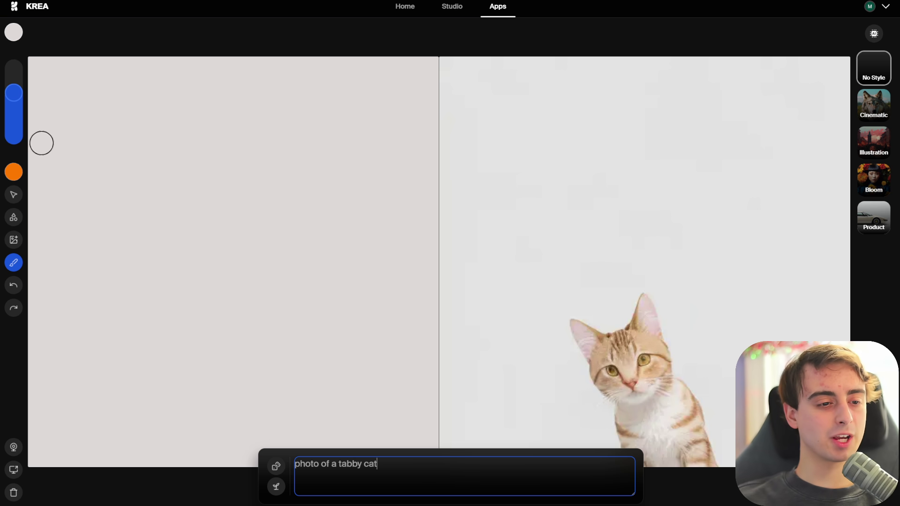
- Paint an orange blob at upper left and append 'hanging out with his turtle friend' to the prompt
mouse_move(40, 142)
left_mouse_down()
mouse_move(63, 128)
mouse_move(120, 118)
mouse_move(155, 160)
mouse_move(135, 213)
mouse_move(63, 224)
mouse_move(34, 164)
mouse_move(63, 140)
mouse_move(138, 181)
mouse_move(79, 168)
mouse_move(62, 172)
left_mouse_up()
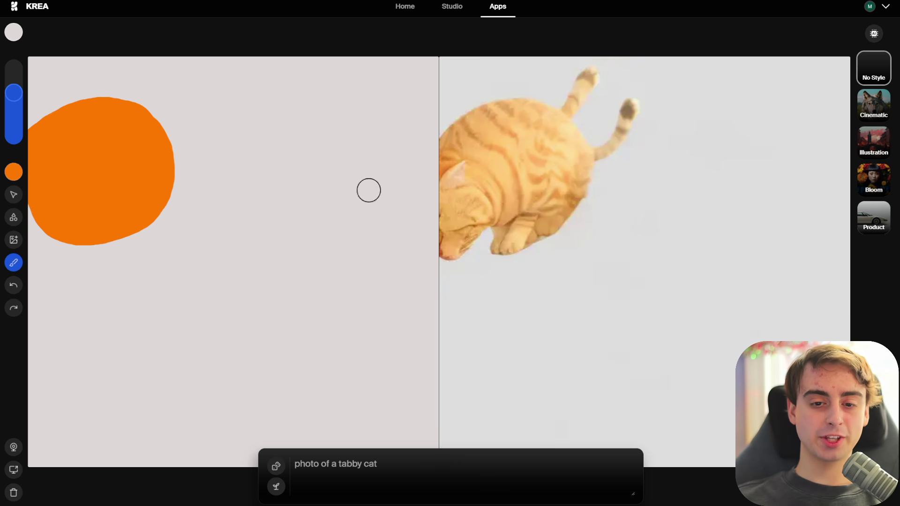
mouse_move(143, 190)
left_mouse_down()
mouse_move(88, 241)
mouse_move(114, 229)
mouse_move(48, 243)
left_mouse_up()
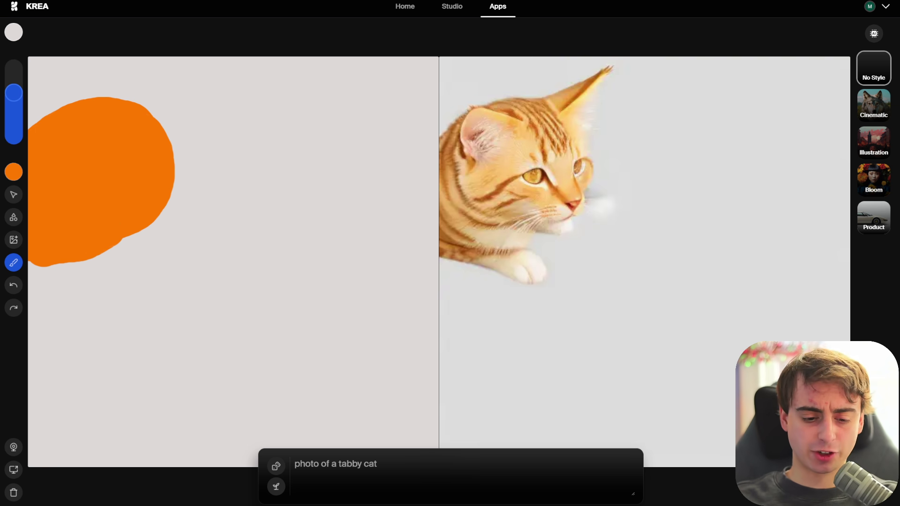
left_click(414, 470)
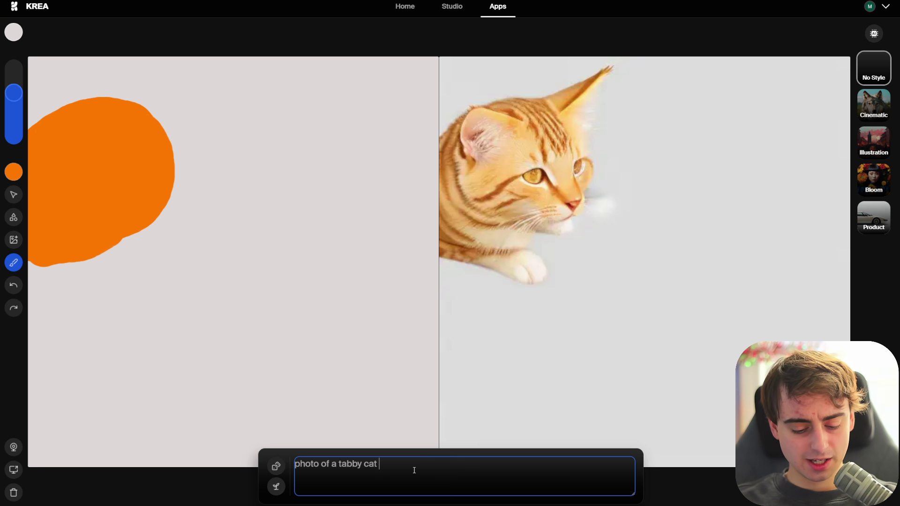
type("hanging out with")
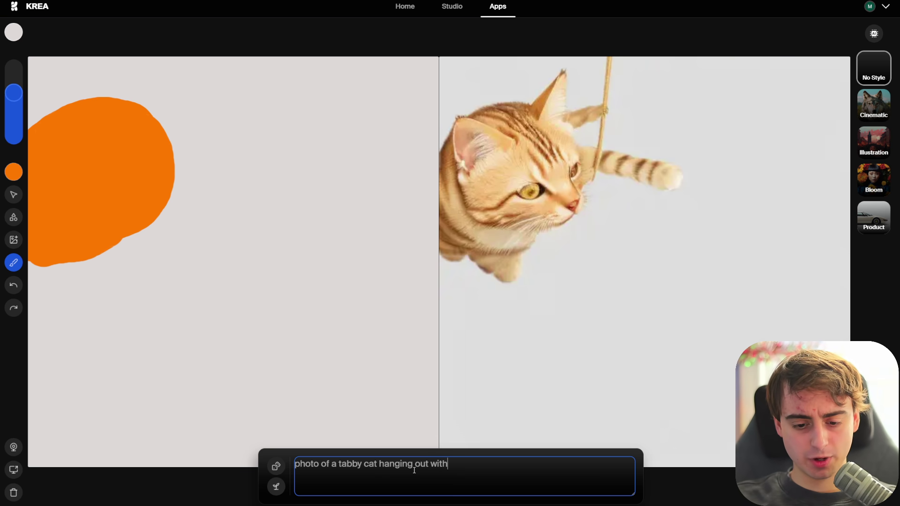
type(" his turtle")
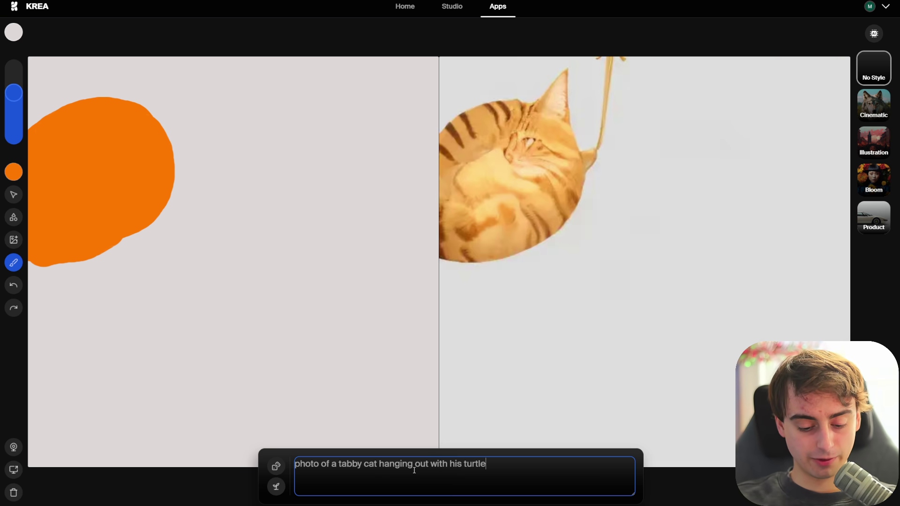
type(" friend")
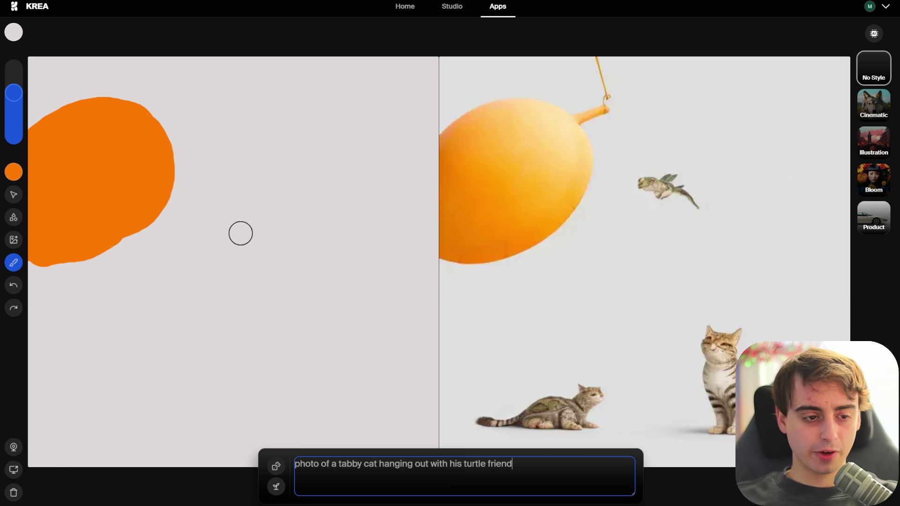
left_click(15, 172)
- Paint a green turtle body beside the cat and give the cat ears, black eyes and mouth
left_click(109, 318)
mouse_move(185, 188)
left_mouse_down()
mouse_move(173, 203)
mouse_move(182, 222)
left_mouse_up()
mouse_move(395, 217)
left_mouse_down()
mouse_move(296, 295)
mouse_move(451, 265)
mouse_move(382, 203)
mouse_move(269, 278)
mouse_move(422, 309)
mouse_move(309, 242)
mouse_move(408, 277)
left_mouse_up()
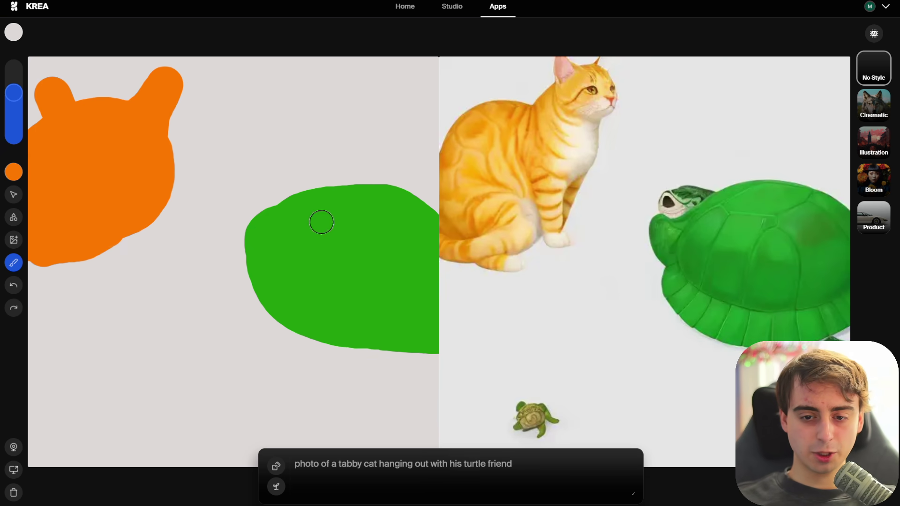
mouse_move(161, 100)
left_mouse_down()
mouse_move(96, 112)
mouse_move(54, 92)
mouse_move(104, 159)
left_mouse_up()
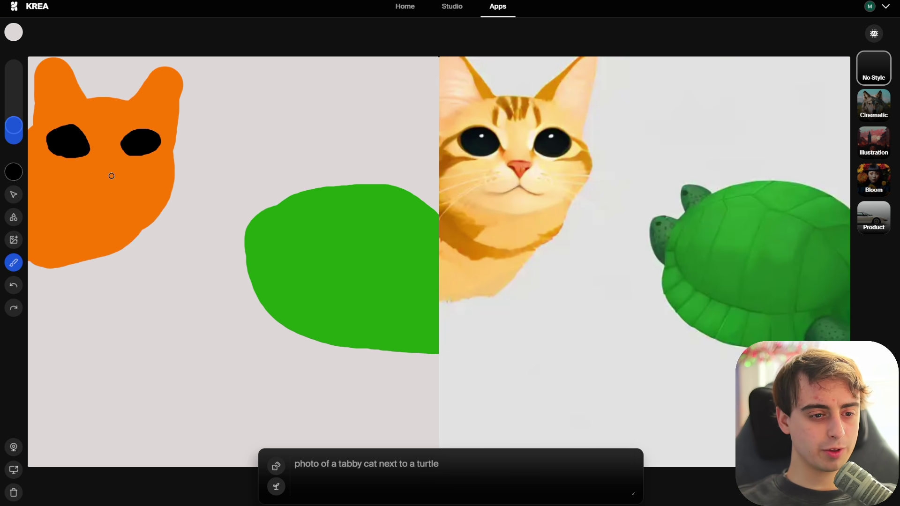
left_click_drag(98, 172, 74, 202)
left_click_drag(100, 175, 126, 209)
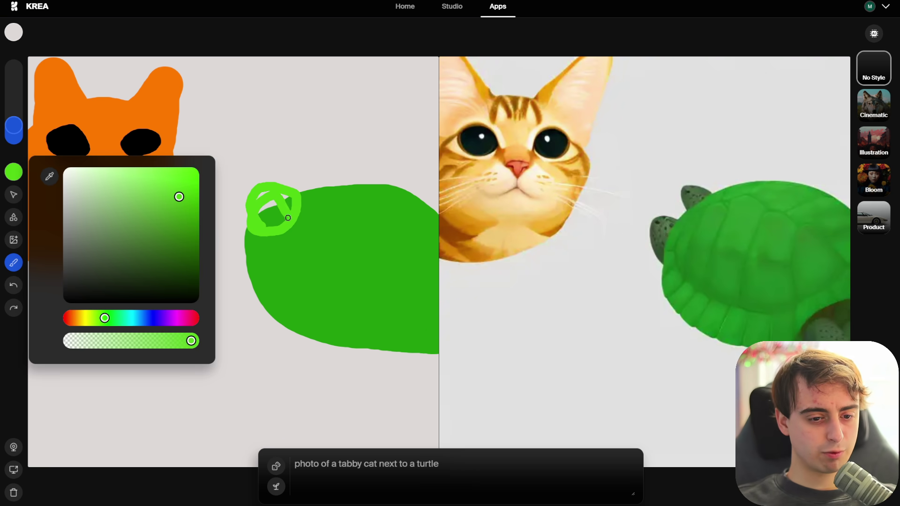
- Paint a lime turtle head, leg and flipper, then add black turtle eyes and mouth
mouse_move(273, 206)
left_mouse_down()
mouse_move(287, 232)
mouse_move(293, 208)
mouse_move(283, 214)
mouse_move(265, 193)
mouse_move(251, 215)
mouse_move(248, 203)
mouse_move(272, 200)
mouse_move(284, 233)
mouse_move(252, 222)
mouse_move(249, 232)
mouse_move(274, 236)
left_mouse_up()
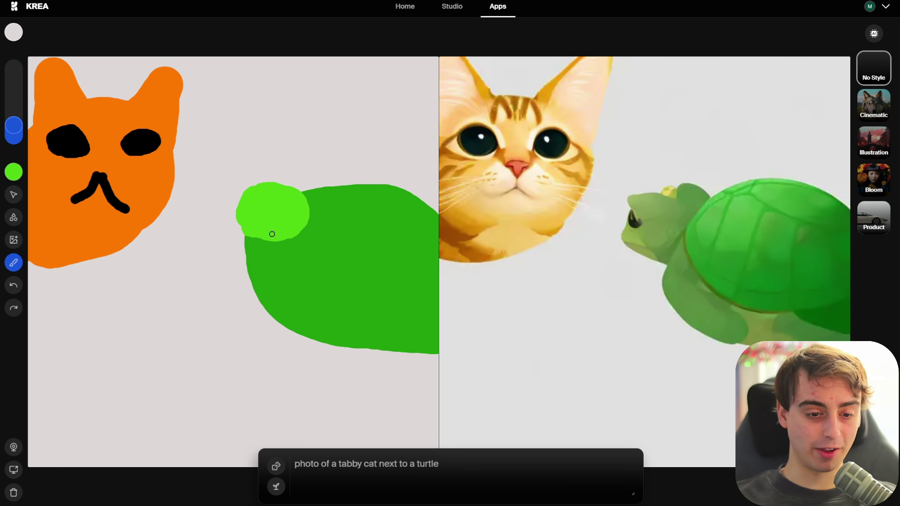
mouse_move(257, 285)
left_mouse_down()
mouse_move(261, 342)
mouse_move(255, 327)
mouse_move(249, 345)
mouse_move(256, 368)
mouse_move(314, 403)
left_mouse_up()
mouse_move(370, 180)
left_mouse_down()
mouse_move(309, 191)
mouse_move(428, 179)
left_mouse_up()
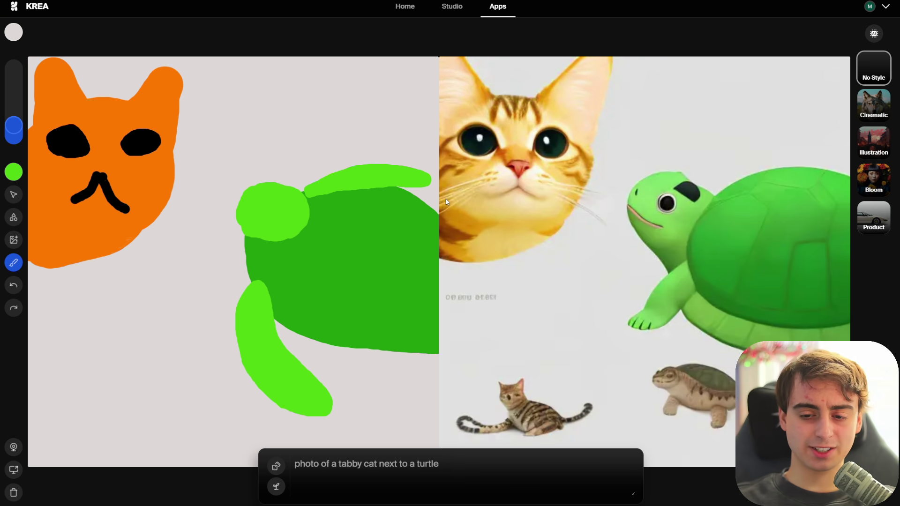
left_click(13, 172)
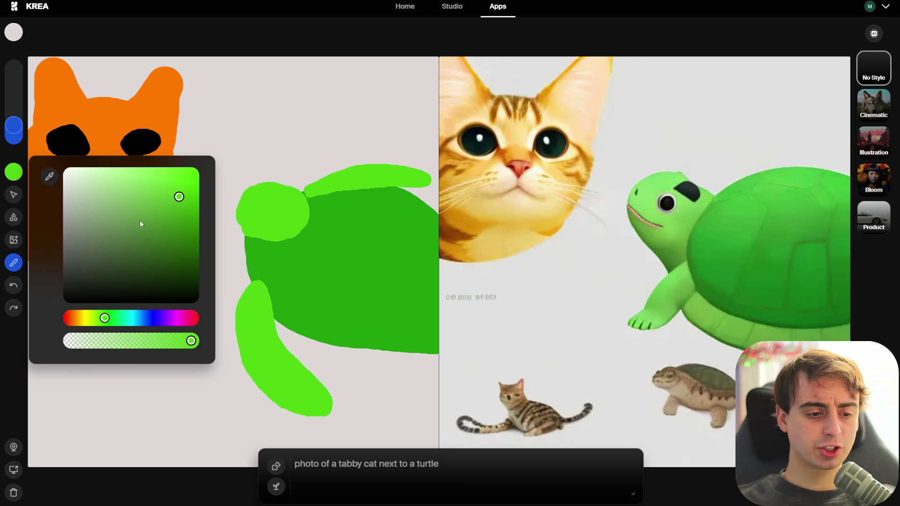
left_click(89, 295)
left_click(17, 183)
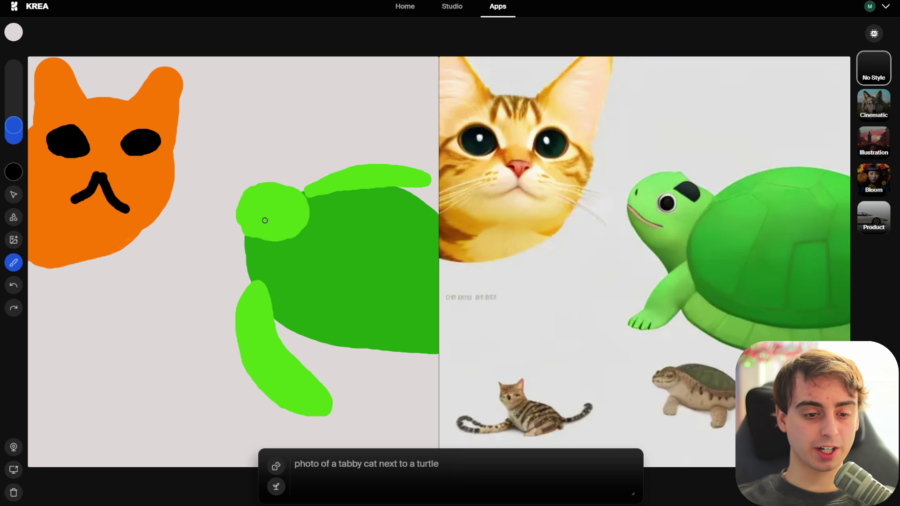
left_click(268, 199)
left_click(246, 192)
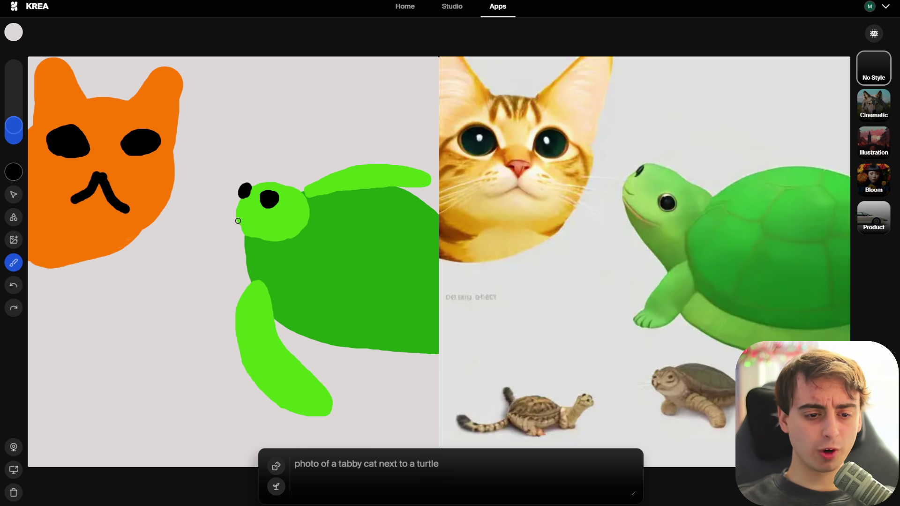
left_click_drag(237, 220, 262, 226)
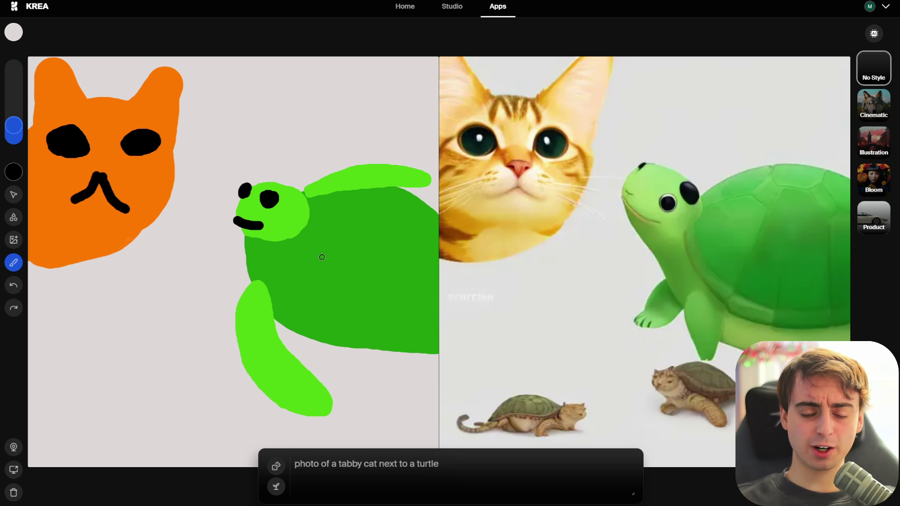
- Draw black shell pattern lines on the turtle and add a bright green back flipper
left_click_drag(361, 228, 338, 293)
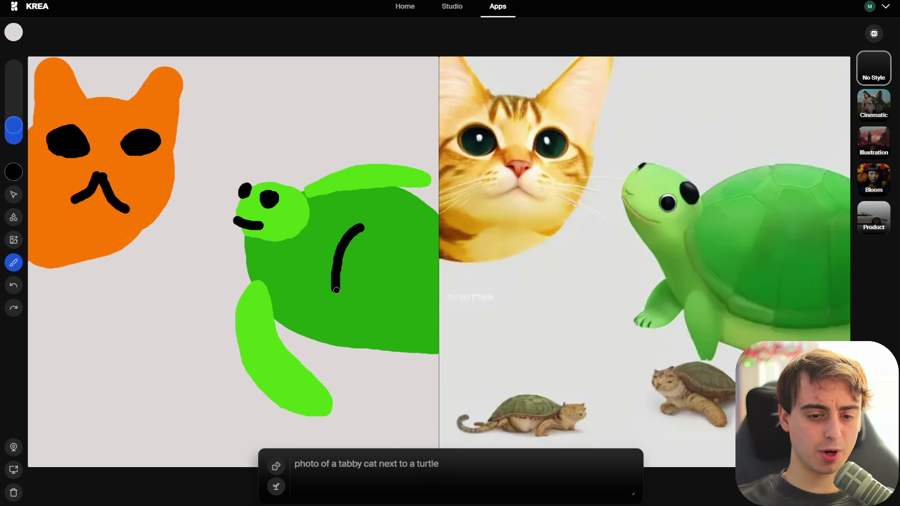
left_click_drag(406, 240, 417, 313)
left_click_drag(324, 236, 438, 249)
left_click_drag(352, 216, 438, 212)
left_click_drag(422, 220, 435, 284)
left_click_drag(253, 241, 438, 305)
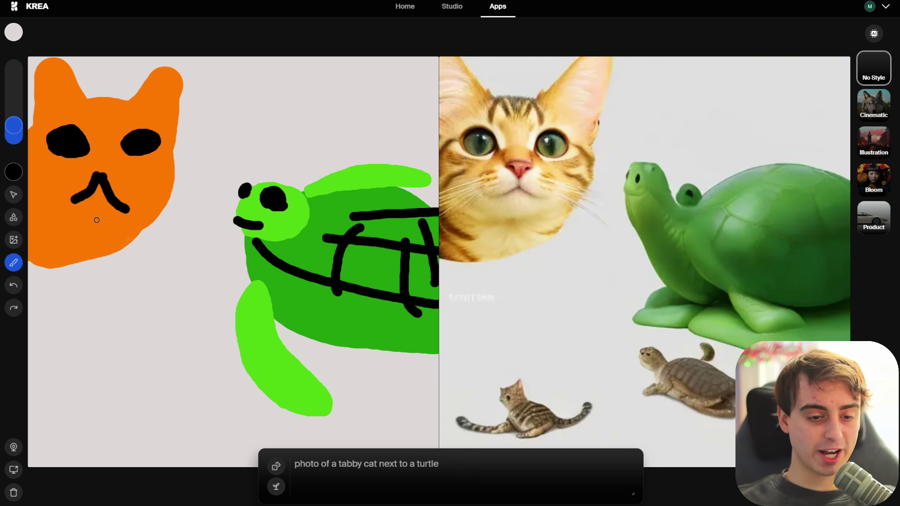
mouse_move(403, 350)
left_mouse_down()
mouse_move(440, 409)
mouse_move(410, 353)
left_mouse_up()
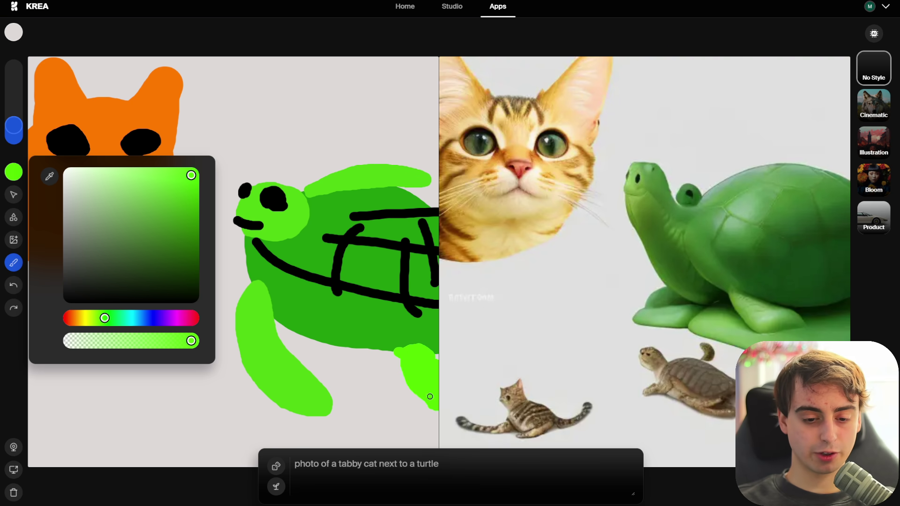
left_click_drag(400, 359, 411, 359)
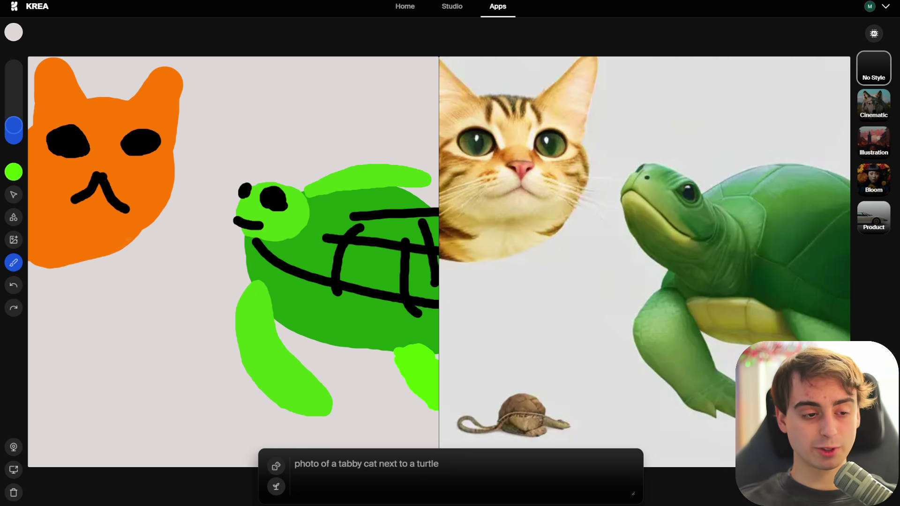
- Add 'on the beach' to the prompt and paint yellow sand and a light-blue sea band
left_click(16, 175)
left_click(452, 462)
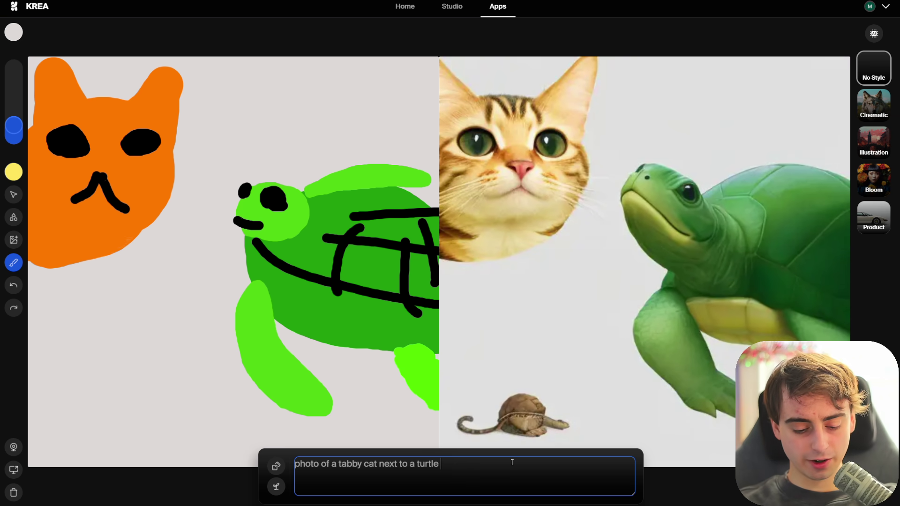
type("on the beach")
mouse_move(51, 361)
left_mouse_down()
mouse_move(121, 322)
mouse_move(104, 339)
mouse_move(185, 364)
mouse_move(227, 402)
mouse_move(213, 370)
mouse_move(280, 429)
mouse_move(213, 454)
left_mouse_up()
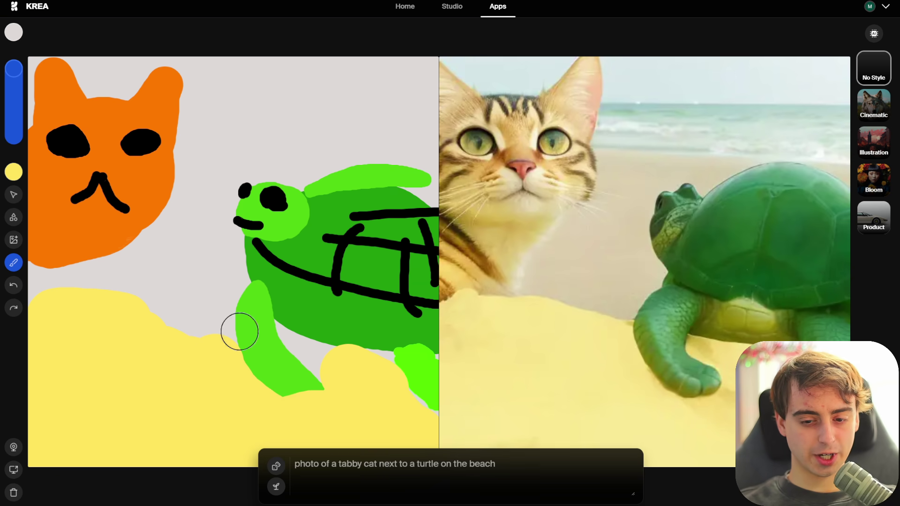
mouse_move(227, 288)
left_mouse_down()
mouse_move(62, 280)
mouse_move(225, 280)
left_mouse_up()
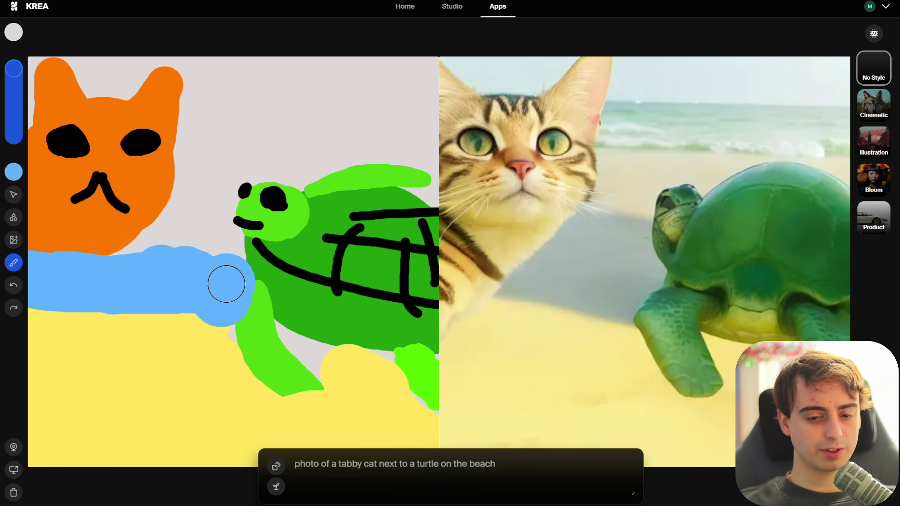
left_click_drag(277, 321, 382, 351)
- Paint two orange legs under the cat
left_click(118, 232, "alt")
mouse_move(117, 232)
left_mouse_down()
mouse_move(106, 349)
mouse_move(127, 378)
mouse_move(125, 362)
left_mouse_up()
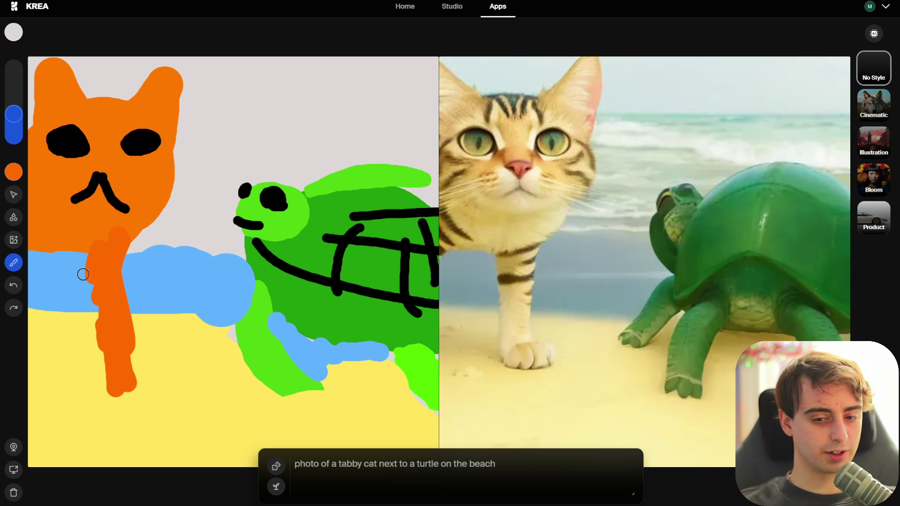
mouse_move(70, 244)
left_mouse_down()
mouse_move(54, 349)
mouse_move(59, 308)
mouse_move(62, 390)
mouse_move(56, 261)
left_mouse_up()
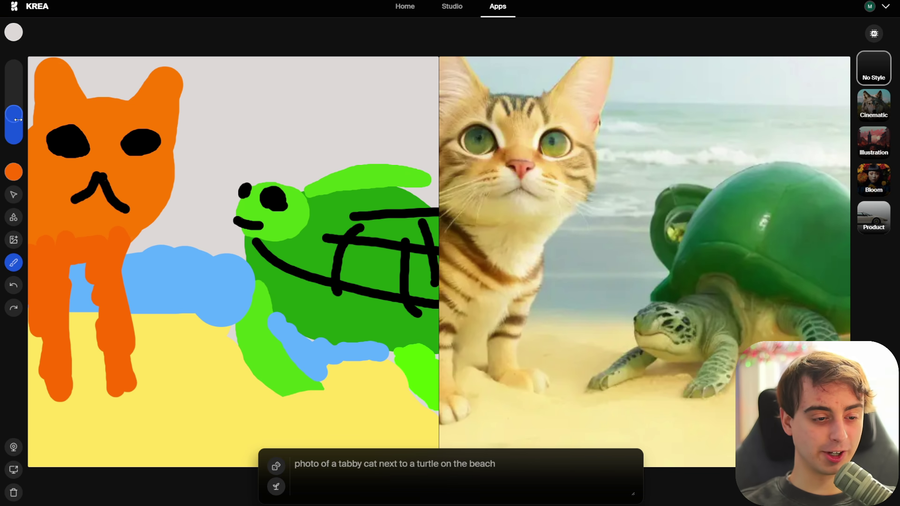
left_click(14, 172)
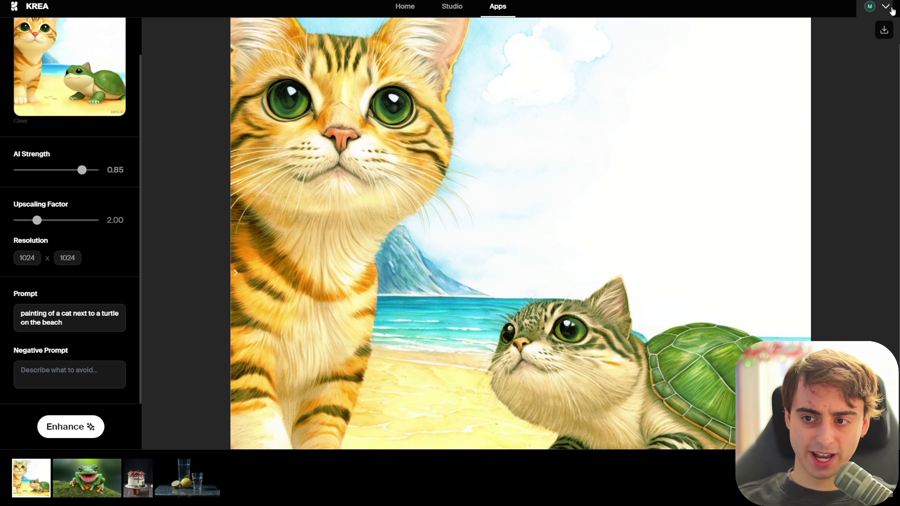
- Open the subscription plans comparing Free at $0 with Pro at $30/month
left_click(884, 9)
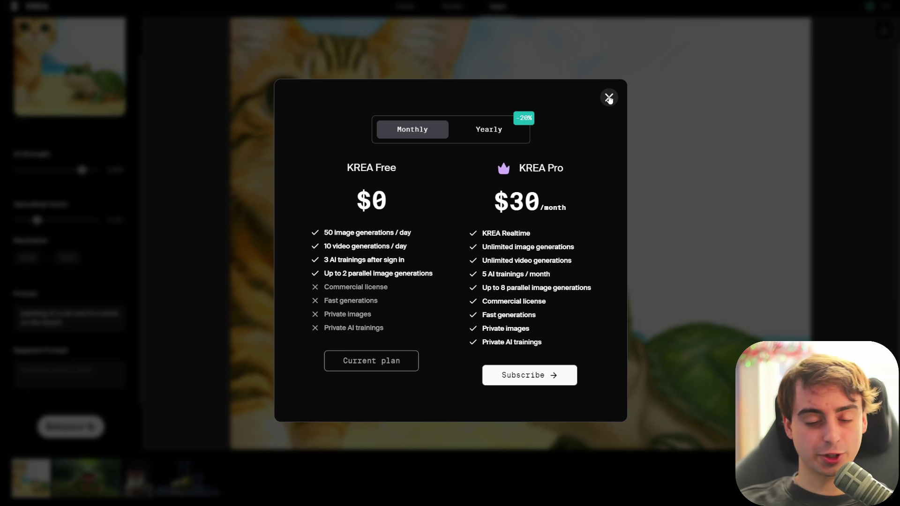
- Close the pricing plans window with its corner X
left_click(609, 99)
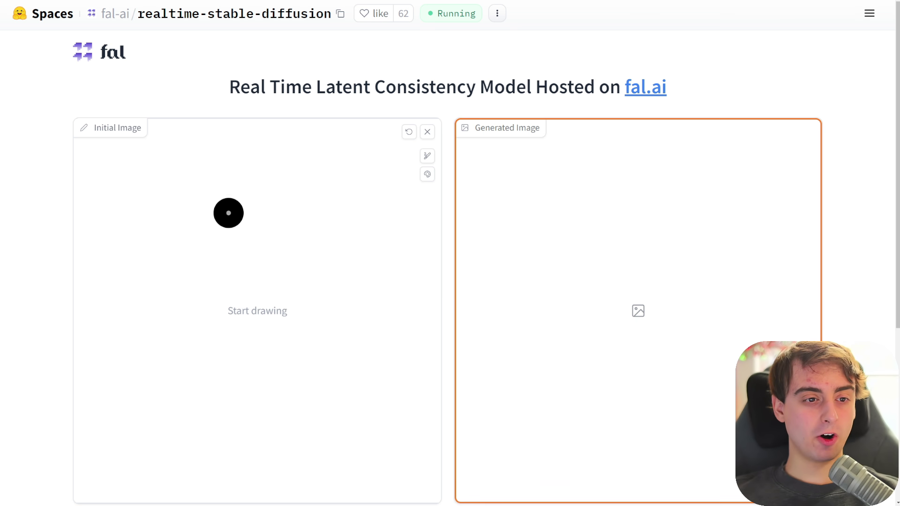
- Sketch a round face with two eyes, a mouth and hair on the Initial Image canvas
scroll(311, 204, "down", 5)
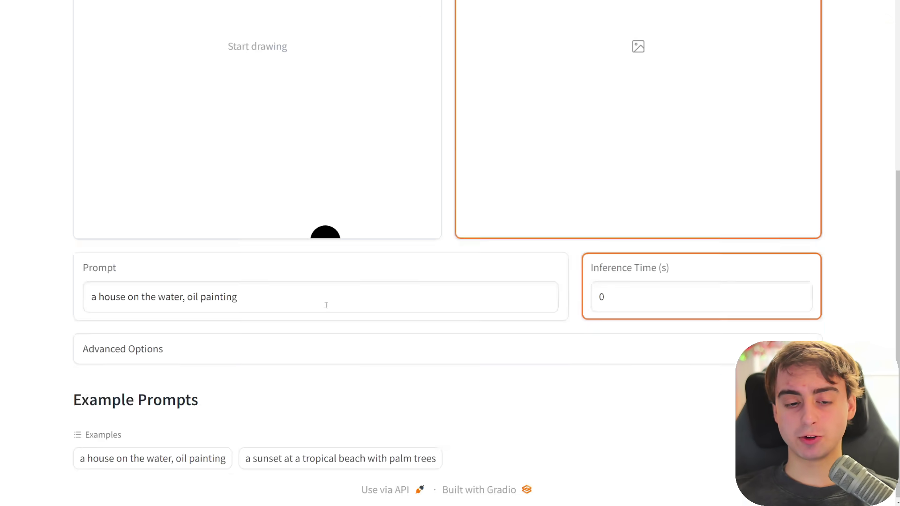
scroll(324, 233, "up", 4)
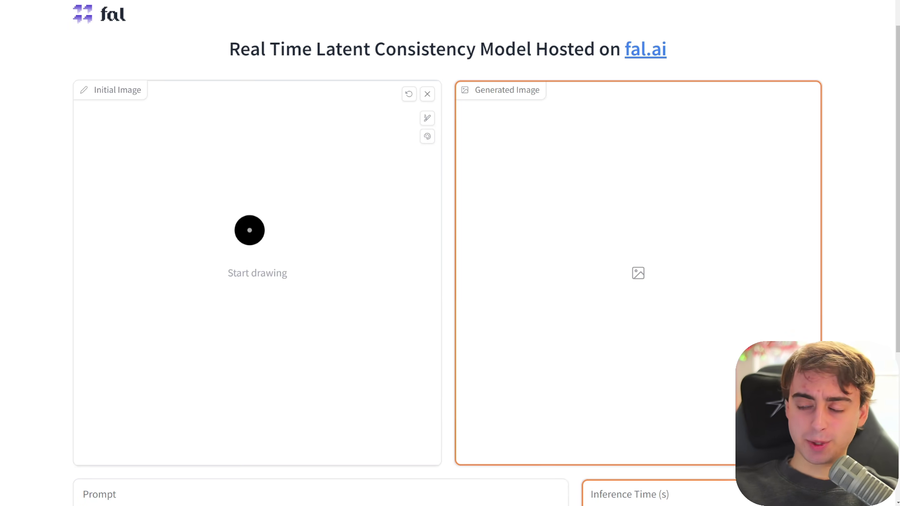
mouse_move(301, 195)
left_mouse_down()
mouse_move(297, 383)
mouse_move(303, 203)
left_mouse_up()
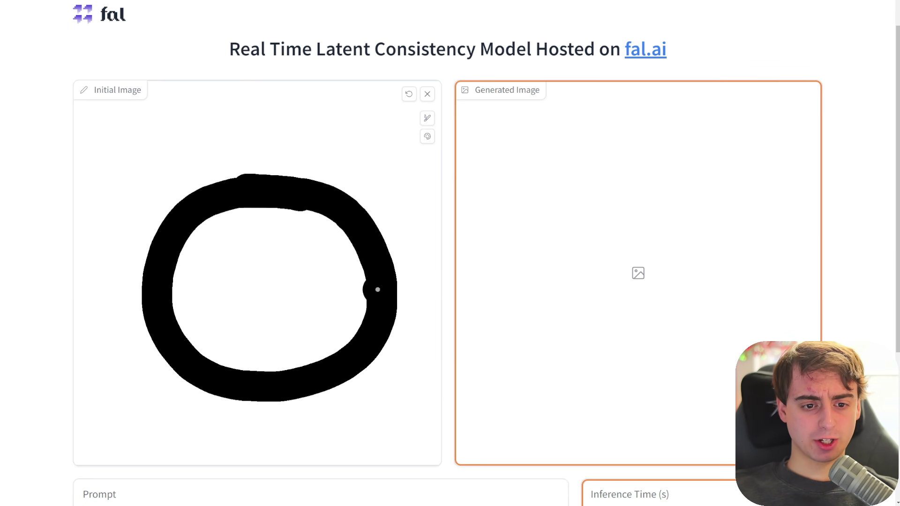
scroll(309, 376, "down", 5)
scroll(578, 292, "up", 4)
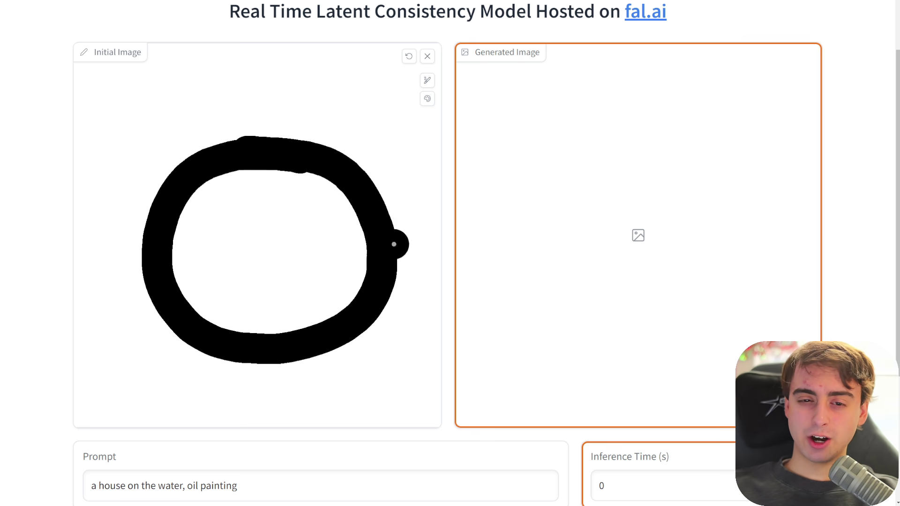
left_click(242, 233)
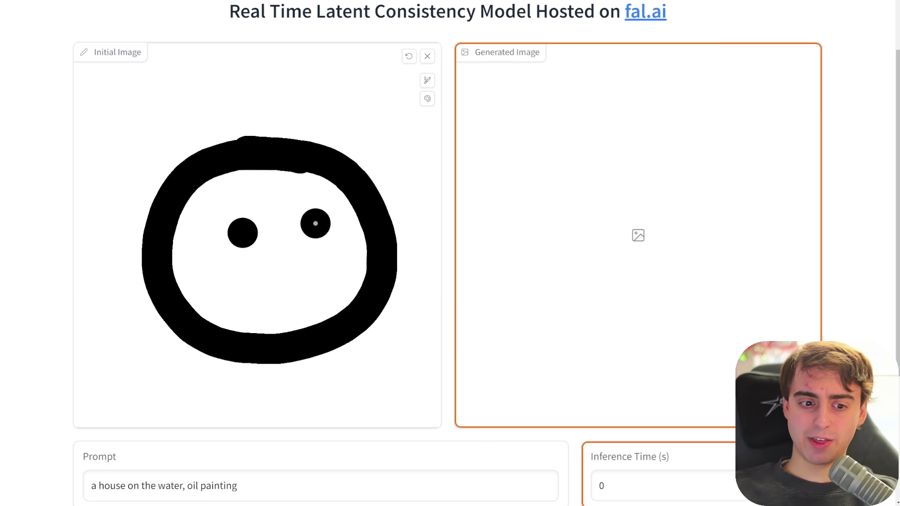
left_click(313, 221)
left_click(278, 299)
scroll(360, 349, "up", 2)
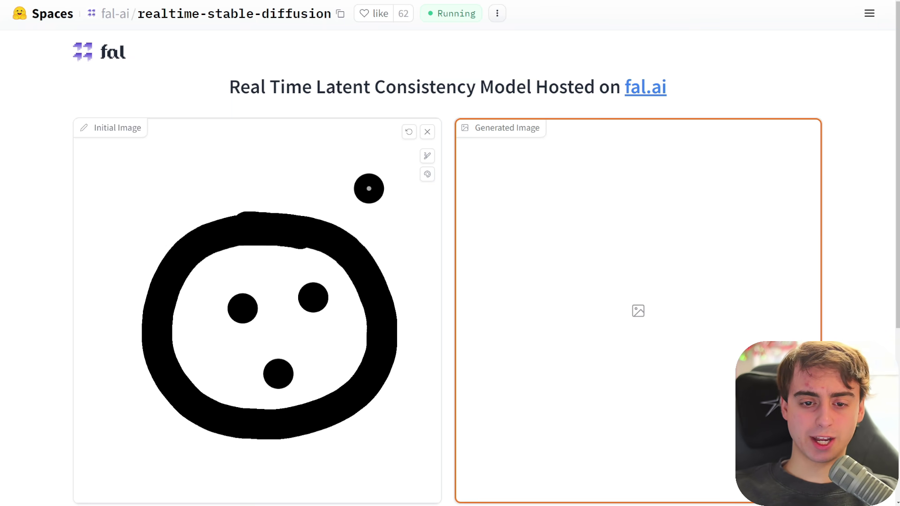
mouse_move(291, 223)
left_mouse_down()
mouse_move(251, 158)
mouse_move(215, 226)
mouse_move(255, 173)
left_mouse_up()
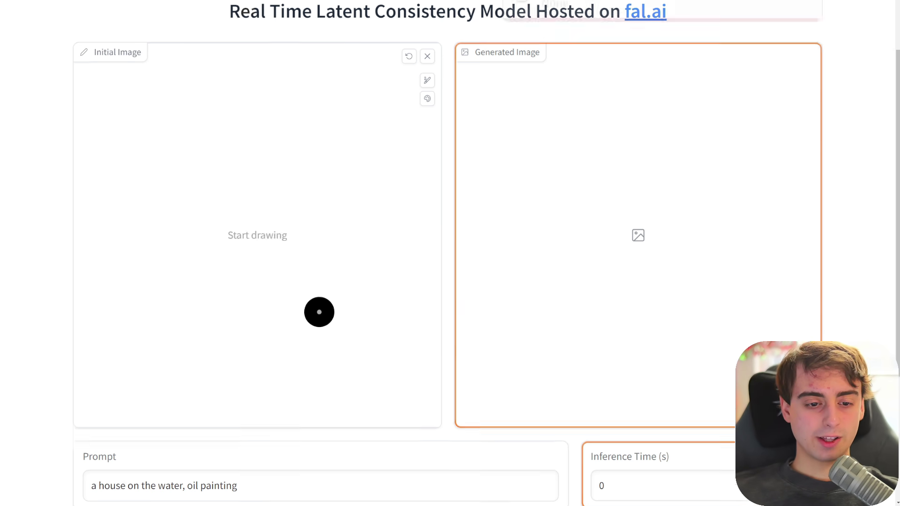
- Select the whole prompt text below the canvas
scroll(328, 305, "down", 3)
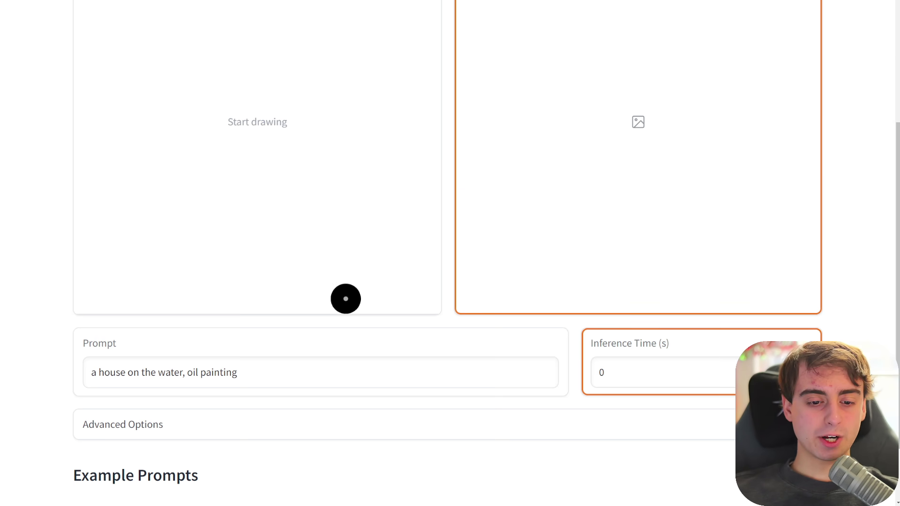
scroll(293, 214, "down", 2)
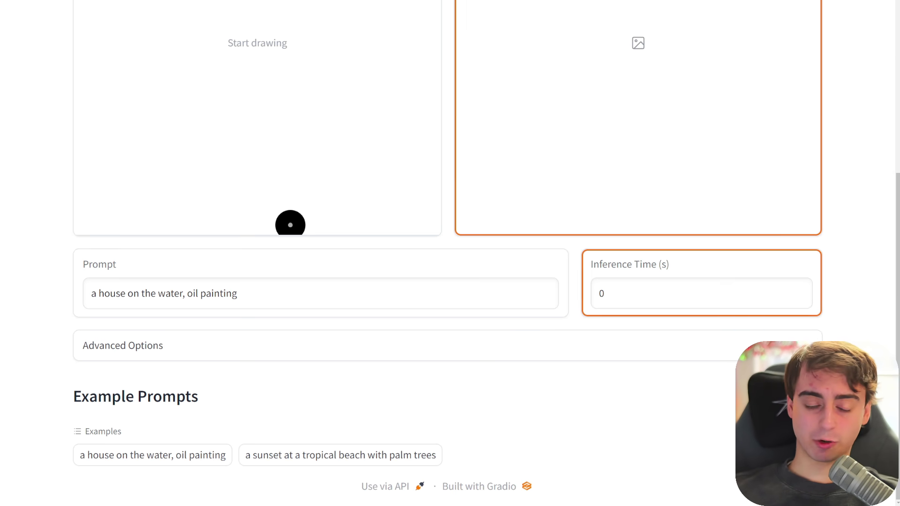
left_click_drag(317, 295, 73, 308)
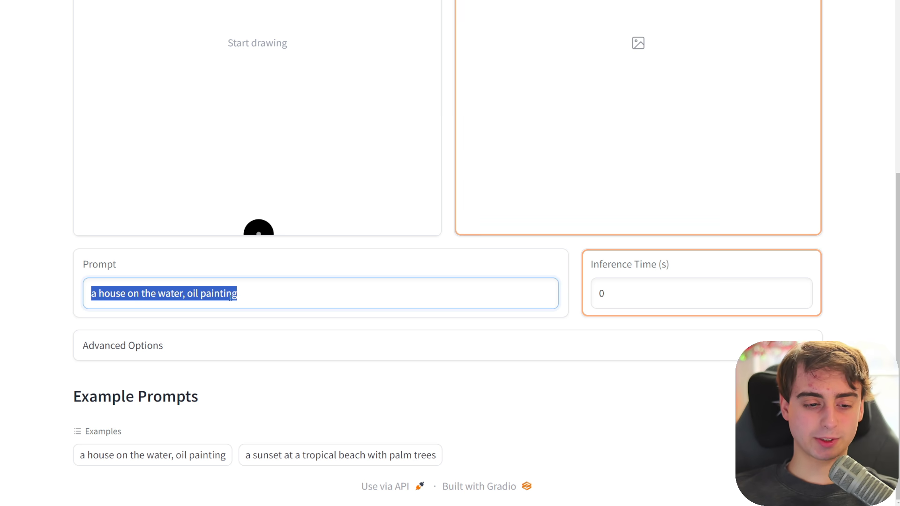
scroll(402, 285, "up", 5)
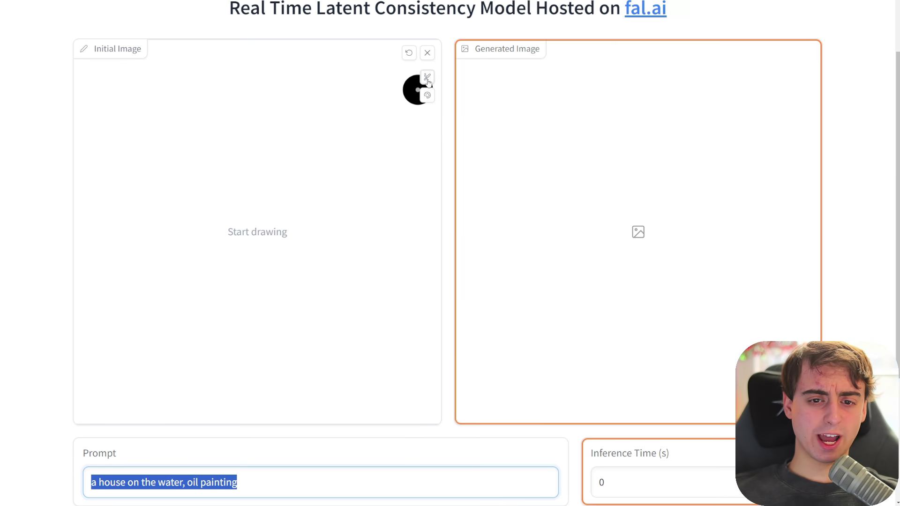
- Adjust the brush size, switch its colour to cyan, and leave Strength at 0.8
left_click(427, 77)
mouse_move(370, 78)
left_mouse_down()
mouse_move(388, 82)
mouse_move(353, 81)
left_mouse_up()
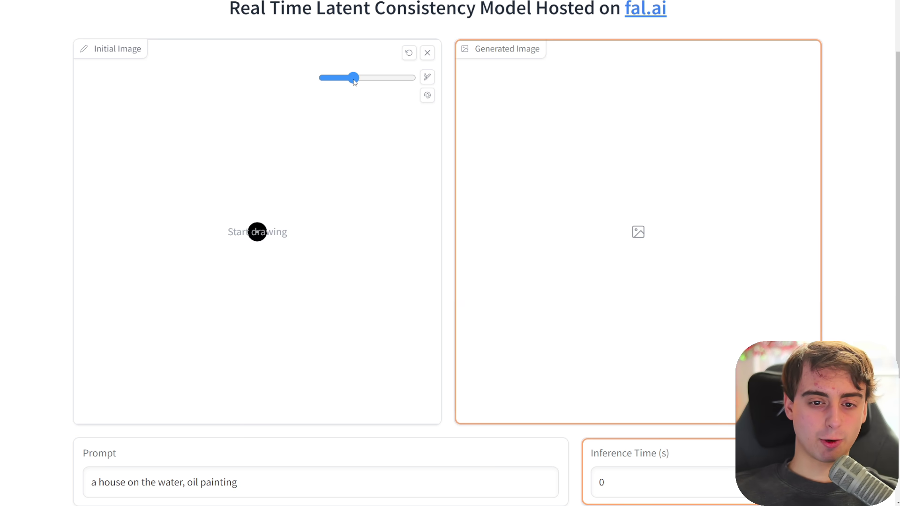
left_click(427, 95)
mouse_move(466, 147)
left_mouse_down()
mouse_move(474, 241)
mouse_move(533, 121)
left_mouse_up()
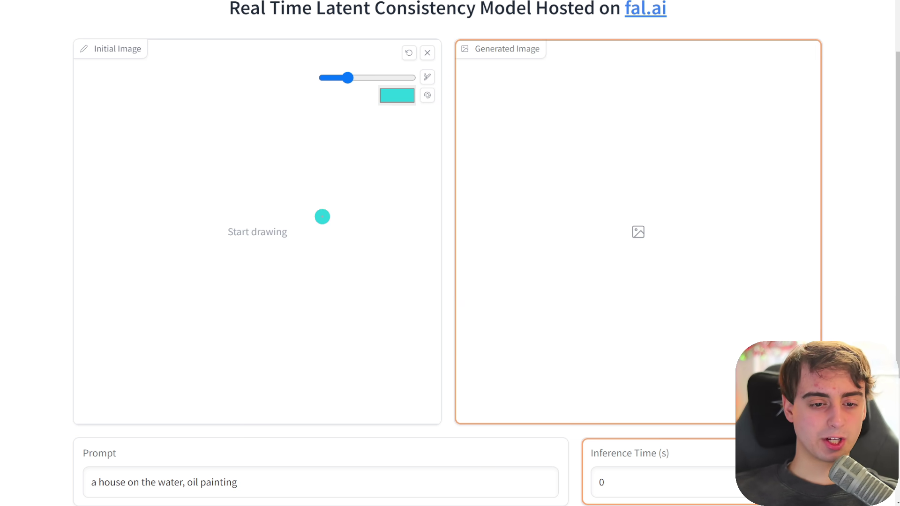
scroll(321, 216, "down", 5)
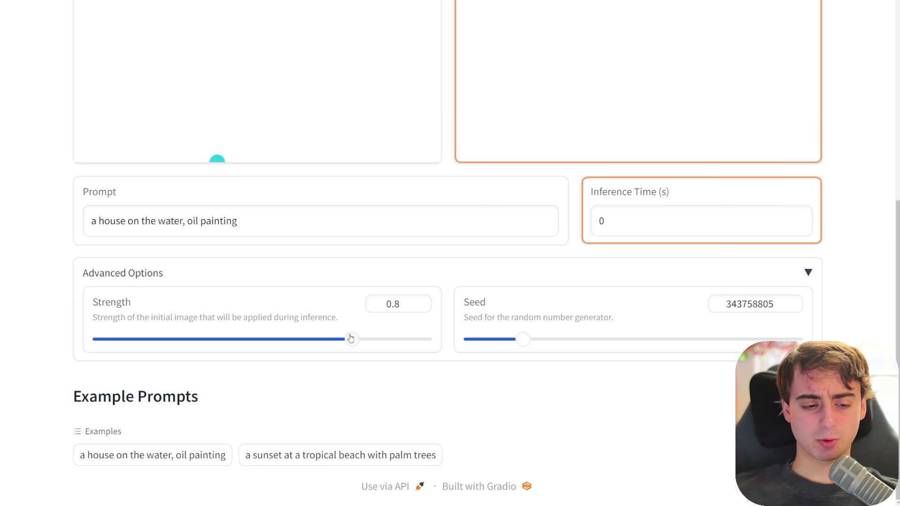
left_click_drag(345, 339, 374, 339)
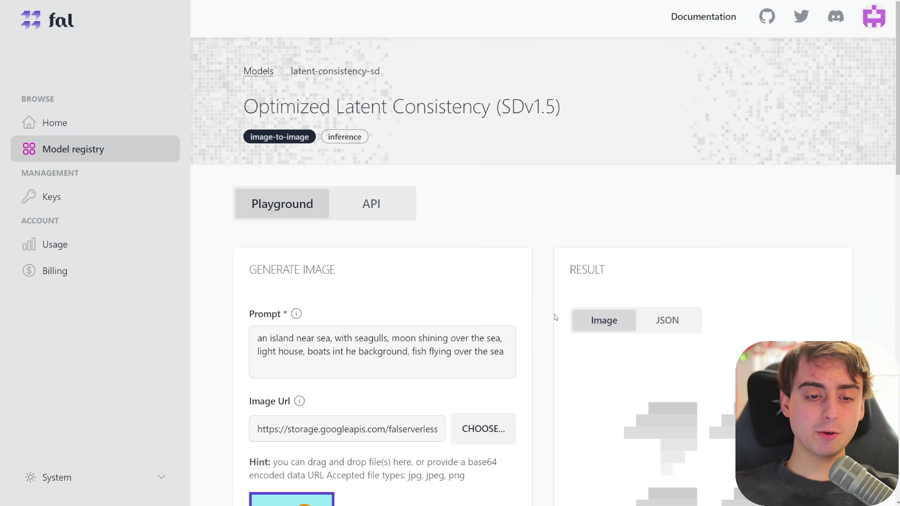
- Review the lighthouse island playground result and bring up the model's API documentation
scroll(554, 314, "down", 5)
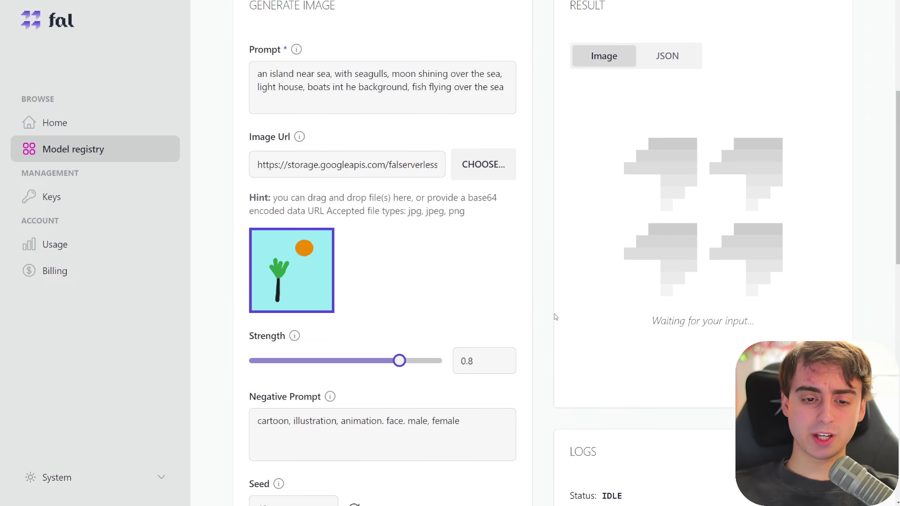
scroll(558, 329, "up", 3)
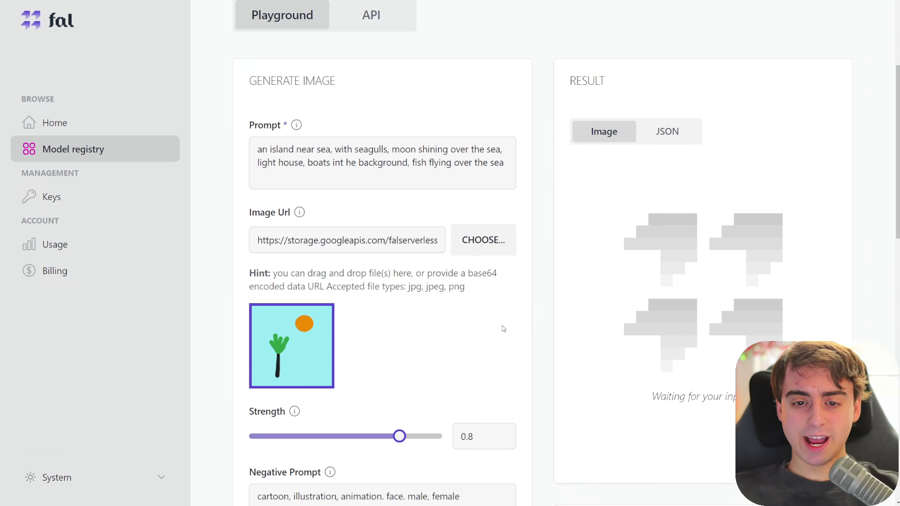
scroll(378, 312, "up", 3)
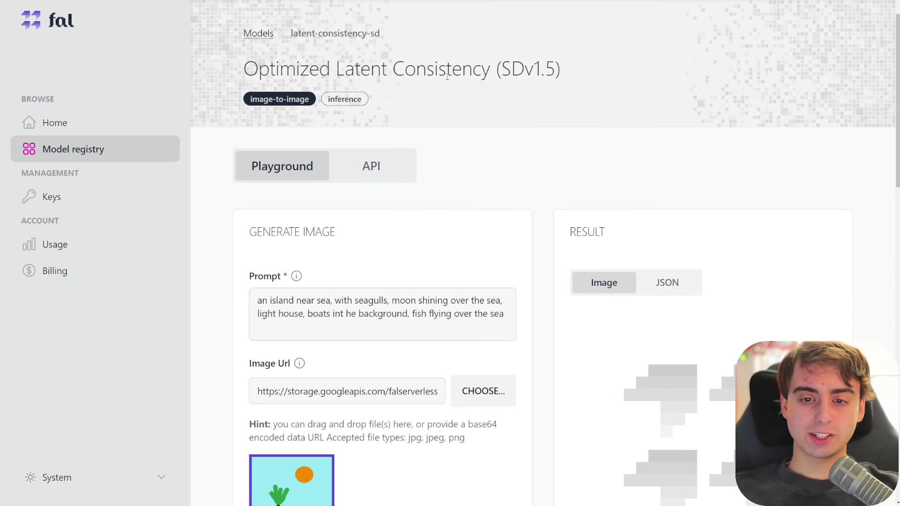
scroll(479, 338, "down", 10)
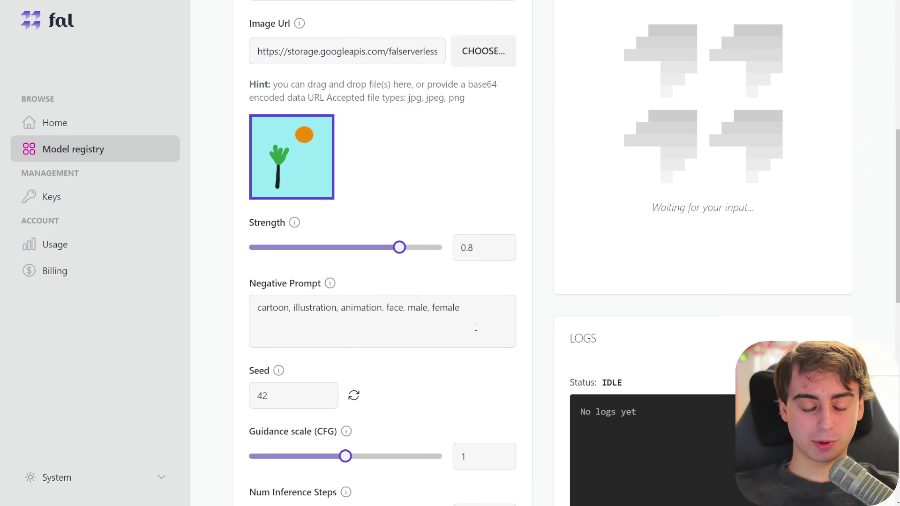
scroll(469, 328, "up", 6)
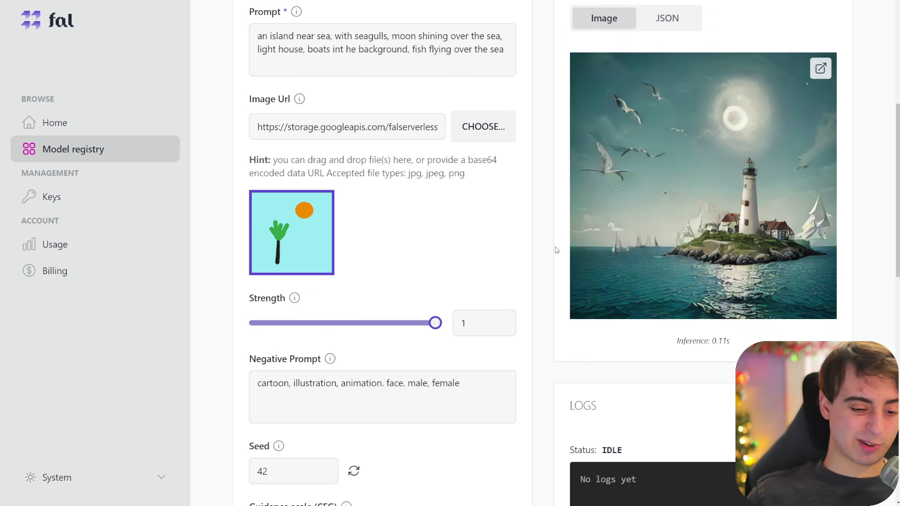
scroll(518, 279, "up", 6)
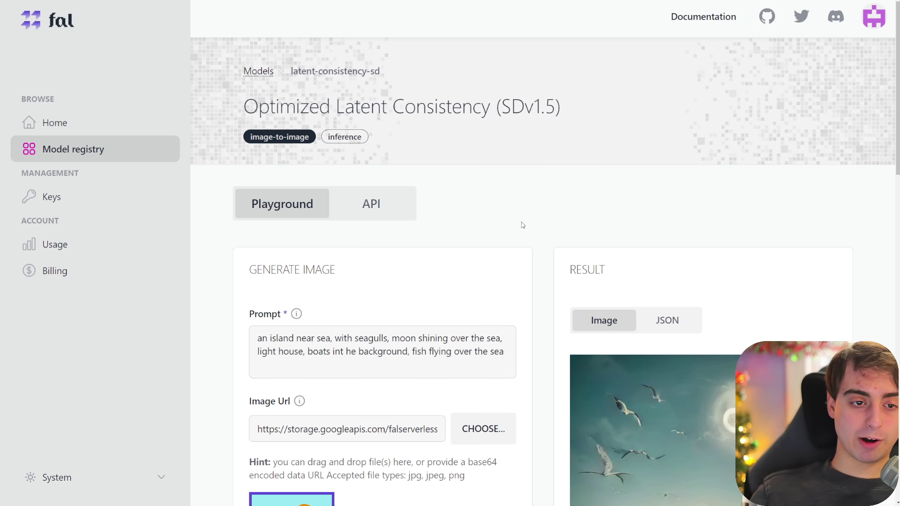
left_click(371, 204)
scroll(531, 324, "down", 2)
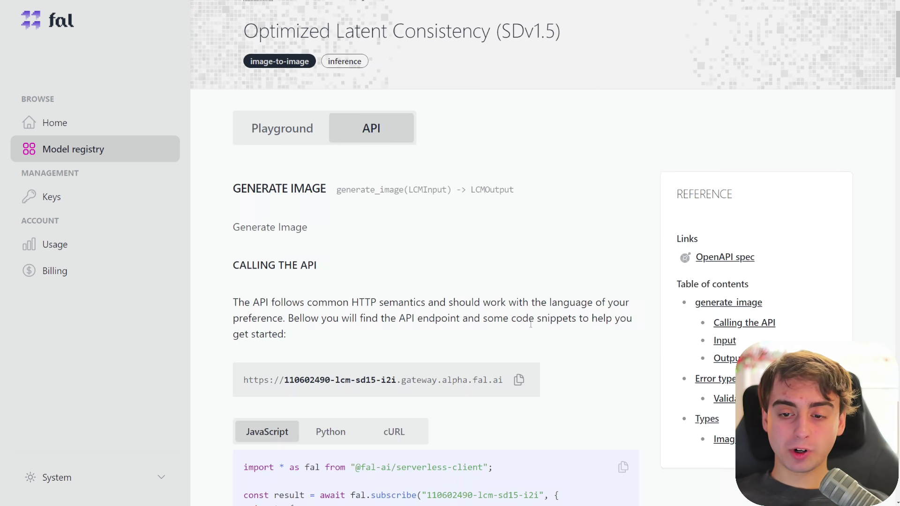
left_click(265, 138)
left_click(377, 130)
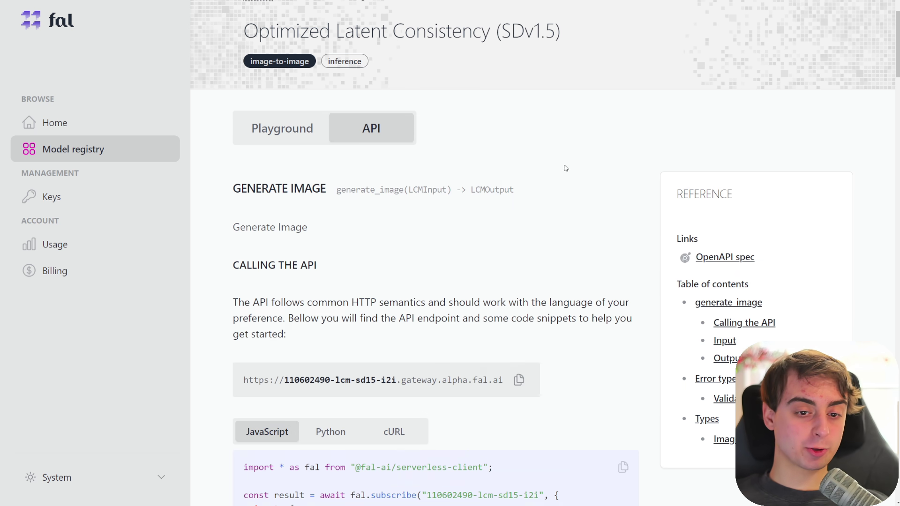
scroll(535, 281, "up", 2)
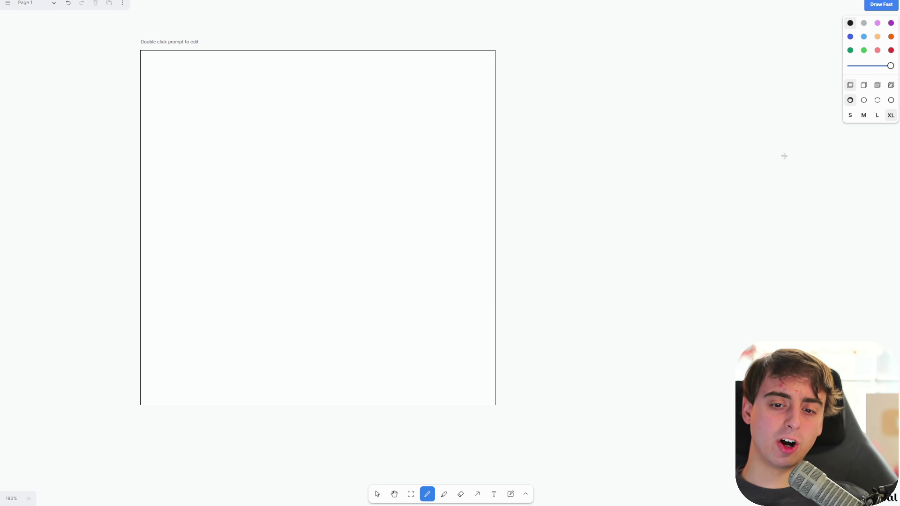
- Pan the Draw Fast board to reposition the empty prompt frame
left_click_drag(701, 184, 664, 210)
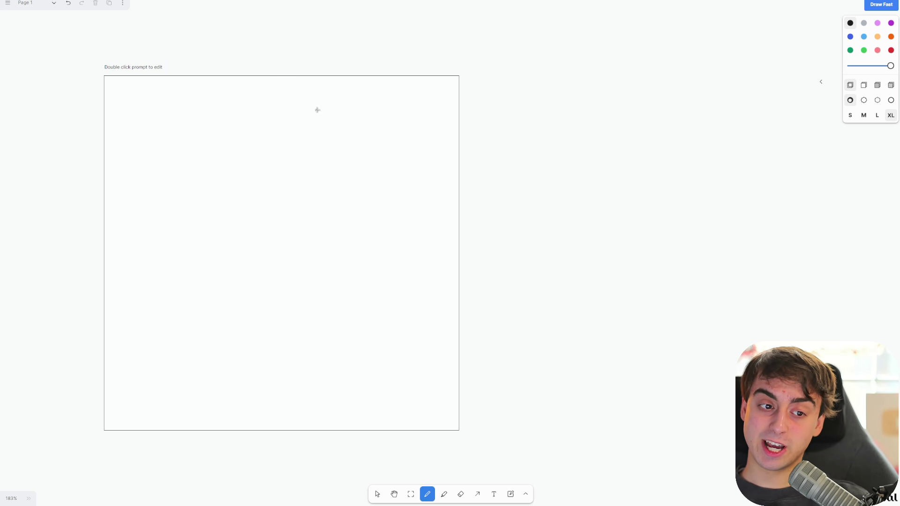
- Select the prompt frame, draw an oval inside it, and overlay the generated render
key("v")
left_click(218, 278)
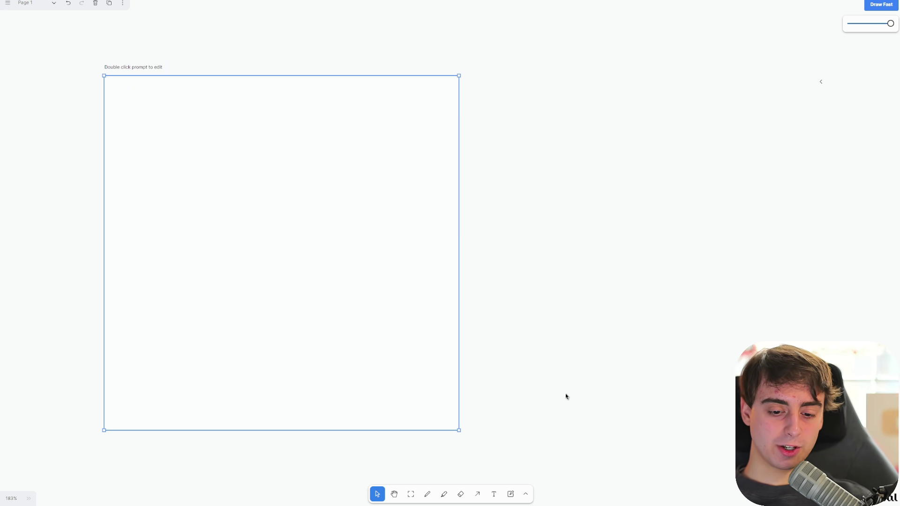
left_click(428, 494)
mouse_move(260, 187)
left_mouse_down()
mouse_move(328, 252)
mouse_move(244, 260)
left_mouse_up()
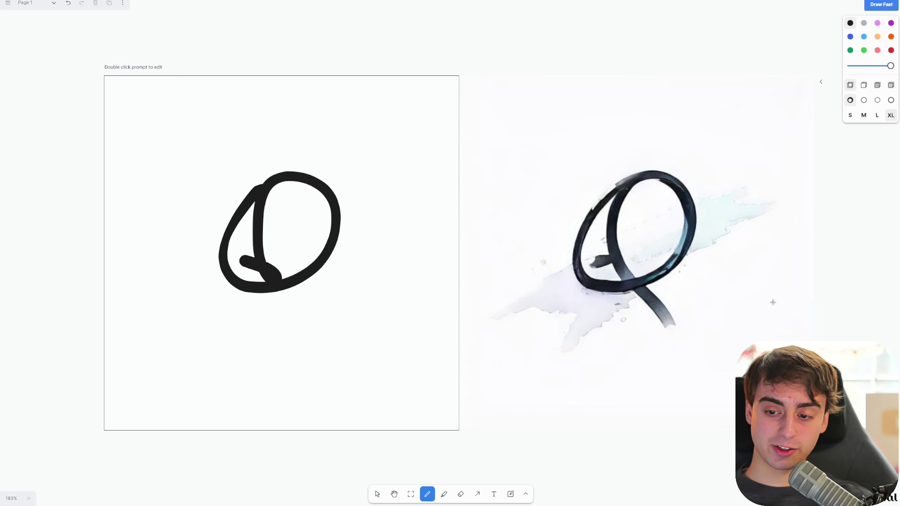
left_click(821, 81)
- Scribble looping strokes across the frame while watching the live render morph
left_click_drag(185, 156, 246, 199)
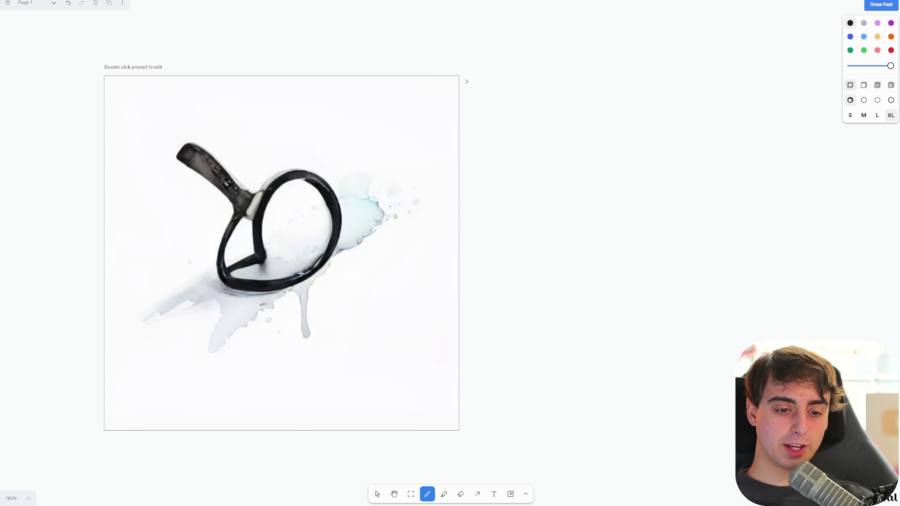
mouse_move(300, 273)
left_mouse_down()
mouse_move(333, 305)
mouse_move(340, 331)
left_mouse_up()
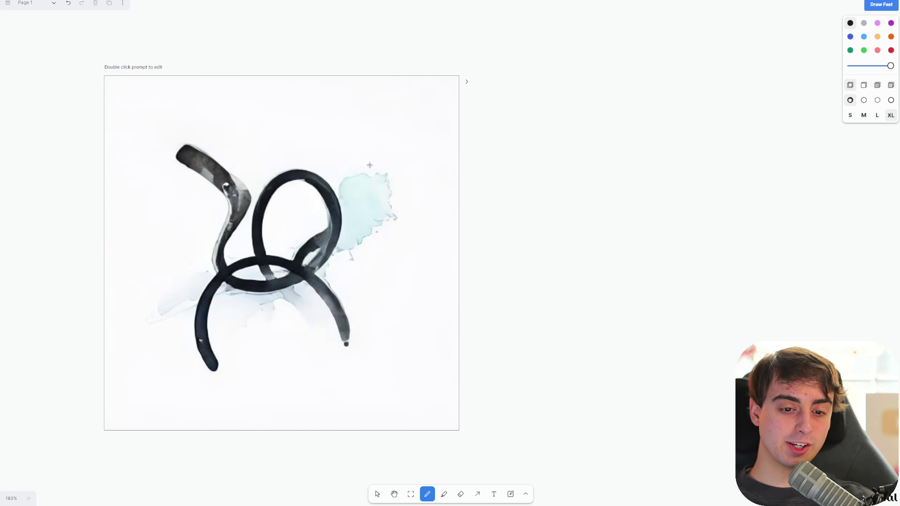
mouse_move(370, 165)
left_mouse_down()
mouse_move(391, 159)
mouse_move(409, 273)
left_mouse_up()
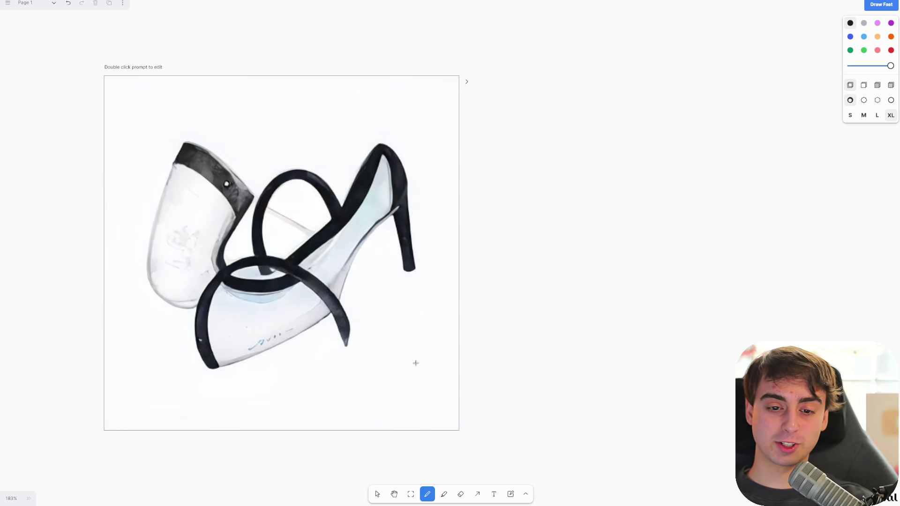
mouse_move(310, 285)
left_mouse_down()
mouse_move(367, 395)
mouse_move(391, 383)
mouse_move(397, 352)
mouse_move(366, 285)
left_mouse_up()
mouse_move(338, 239)
left_mouse_down()
mouse_move(321, 162)
mouse_move(268, 126)
mouse_move(205, 134)
left_mouse_up()
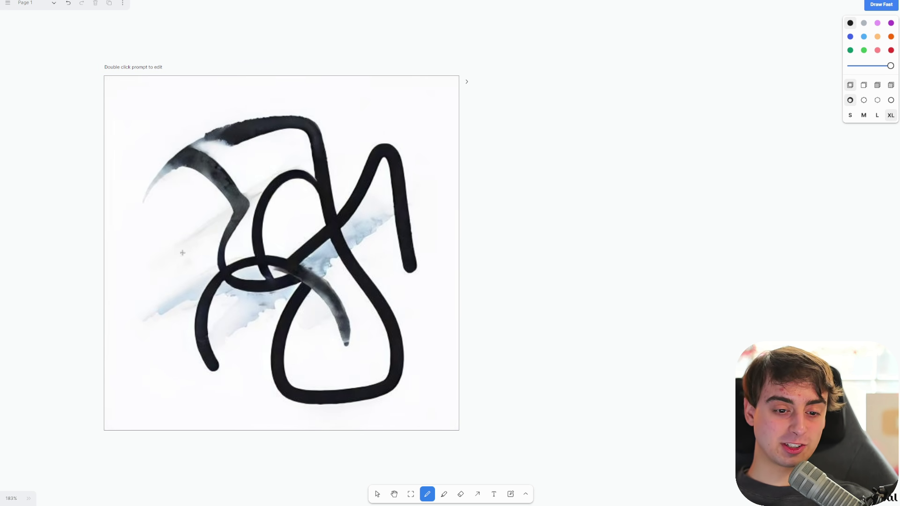
left_click_drag(182, 253, 170, 349)
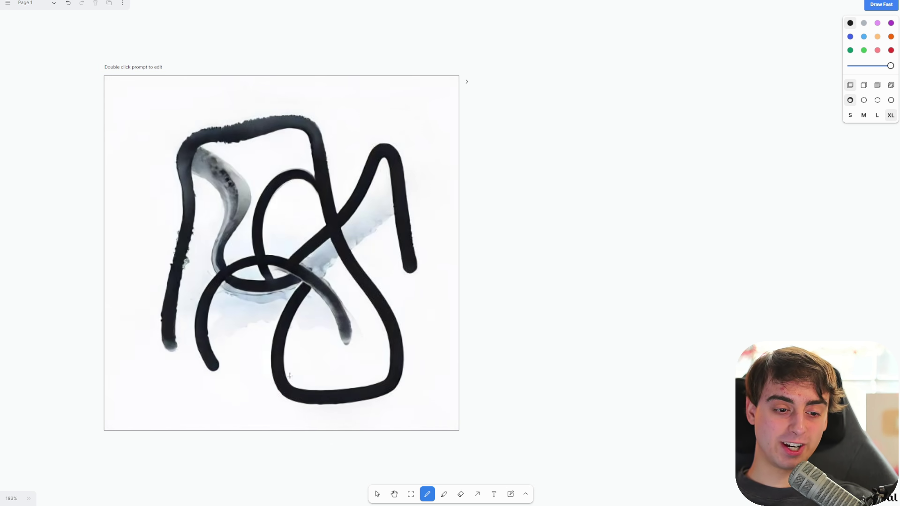
left_click_drag(410, 262, 338, 157)
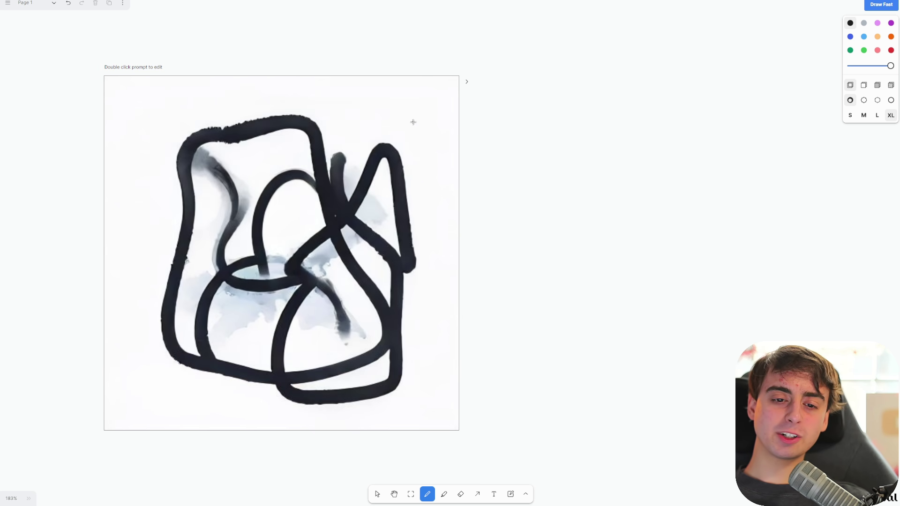
mouse_move(413, 122)
left_mouse_down()
mouse_move(432, 163)
mouse_move(415, 203)
mouse_move(420, 297)
left_mouse_up()
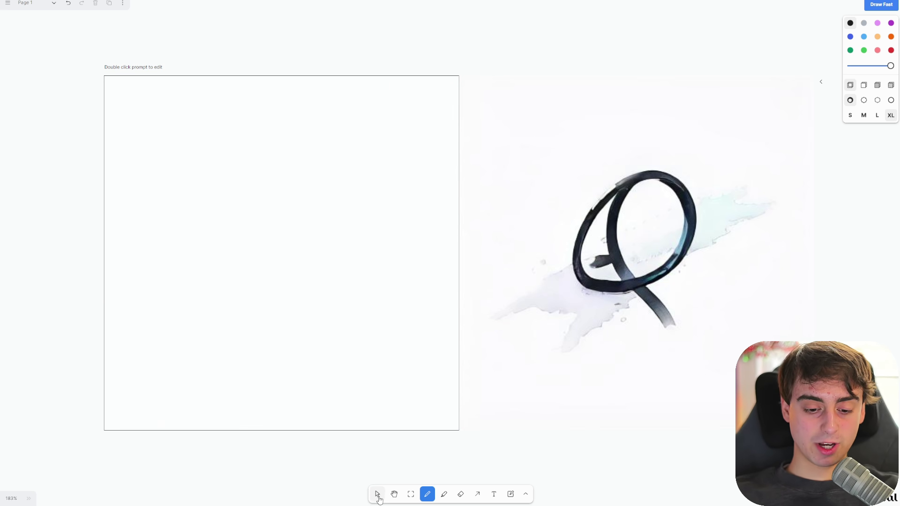
- Set the frame's prompt to 'photo of a tabby cat swimming in a pool'
left_click(377, 494)
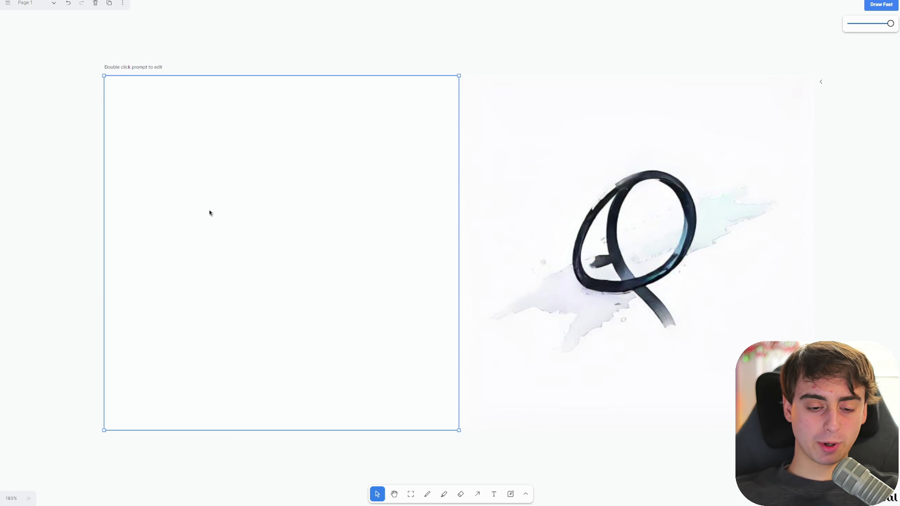
double_click(140, 67)
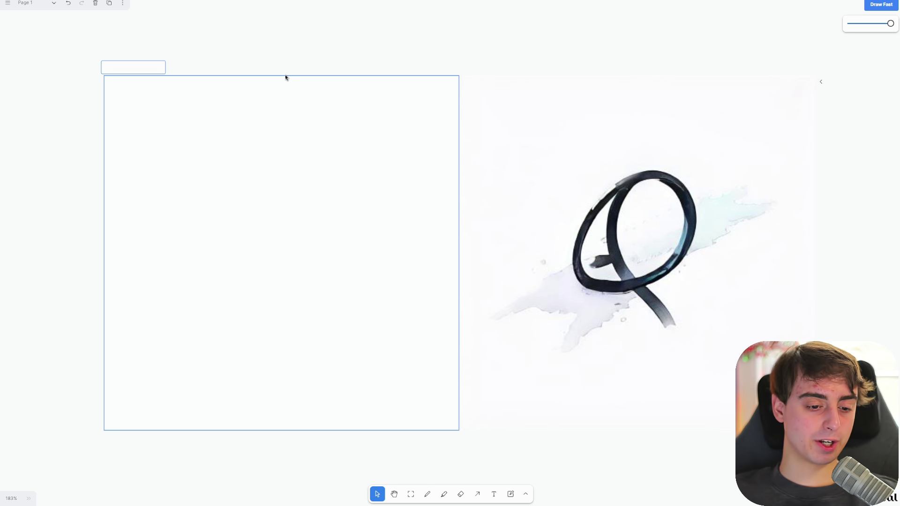
type("photo of a tabby cat swimming in a")
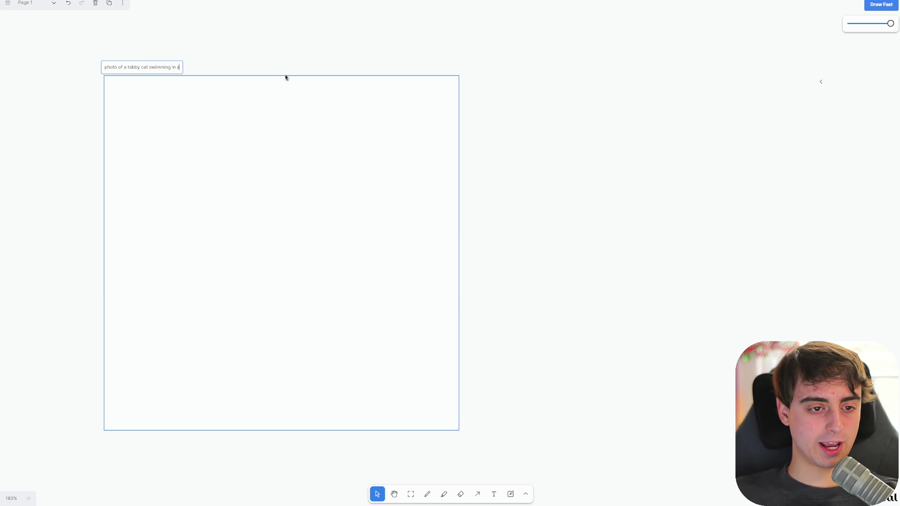
type("ol")
key("Escape")
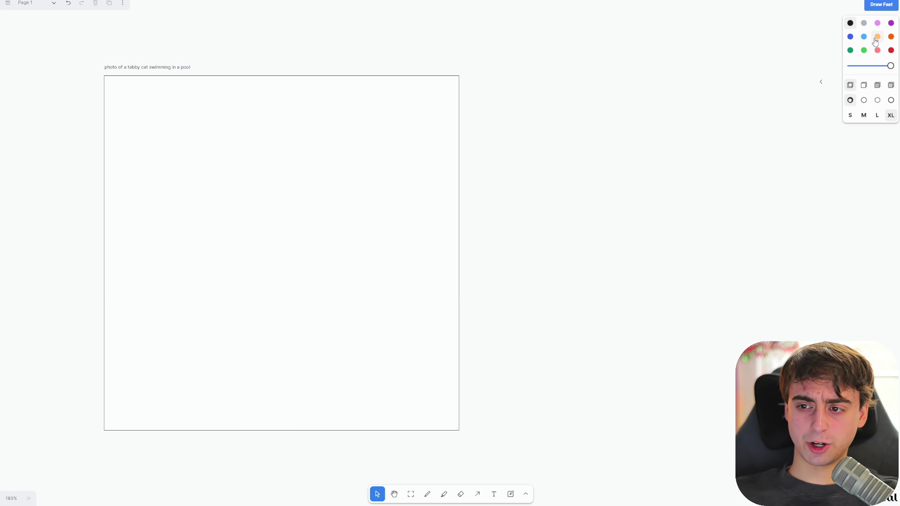
- Paint the left side of the cat head with a light orange highlighter
left_click(876, 40)
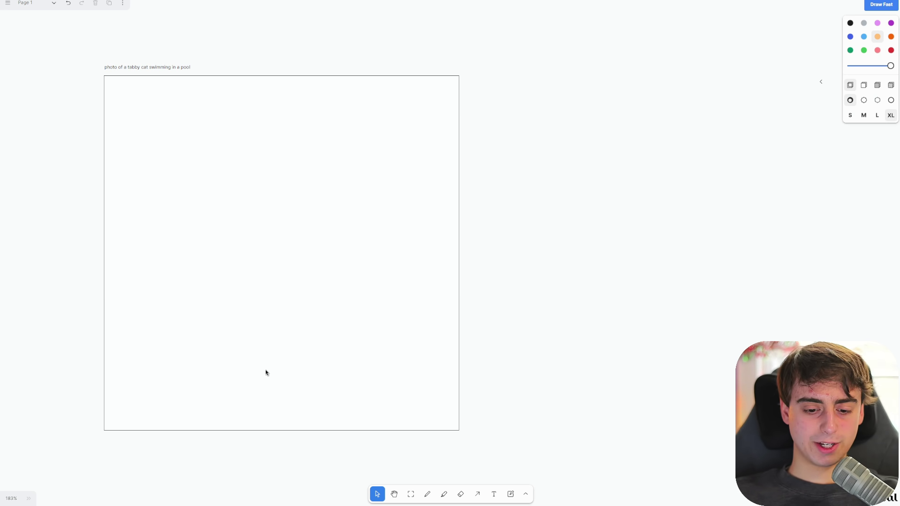
key("shift+d")
mouse_move(196, 302)
left_mouse_down()
mouse_move(200, 156)
mouse_move(211, 195)
mouse_move(326, 187)
mouse_move(347, 147)
left_mouse_up()
- Finish the cat head's right ear, then paint cyan pool water and the cat's body below it
mouse_move(344, 183)
left_mouse_down()
mouse_move(342, 248)
mouse_move(245, 319)
mouse_move(203, 266)
mouse_move(222, 209)
mouse_move(260, 211)
mouse_move(212, 248)
mouse_move(267, 259)
left_mouse_up()
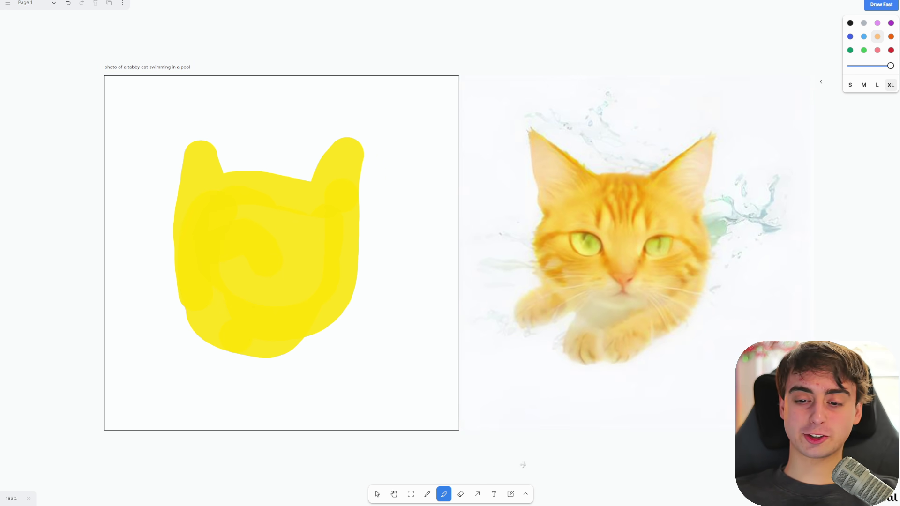
left_click(864, 36)
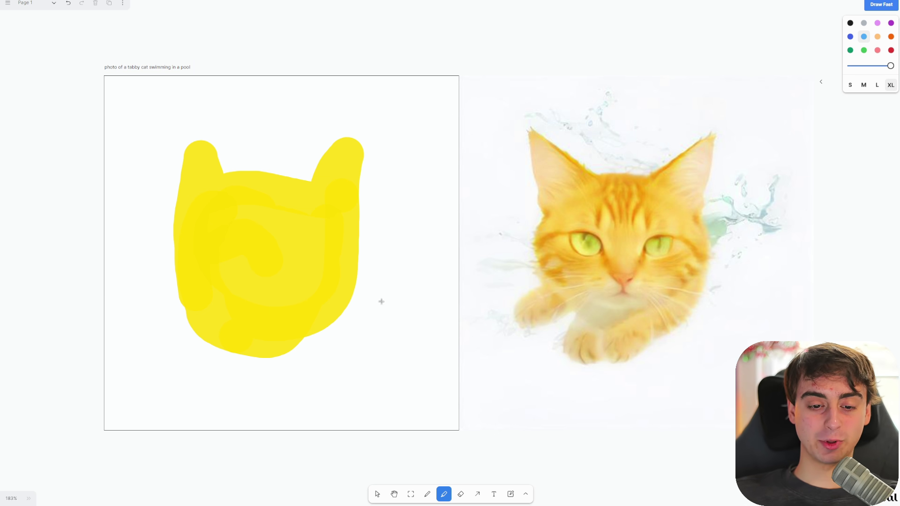
mouse_move(381, 301)
left_mouse_down()
mouse_move(458, 303)
mouse_move(366, 308)
mouse_move(297, 355)
mouse_move(250, 355)
mouse_move(202, 343)
mouse_move(152, 297)
mouse_move(172, 322)
mouse_move(172, 300)
mouse_move(134, 392)
mouse_move(453, 416)
mouse_move(468, 375)
mouse_move(464, 321)
mouse_move(449, 393)
mouse_move(405, 414)
mouse_move(335, 428)
mouse_move(149, 413)
mouse_move(110, 420)
mouse_move(205, 430)
mouse_move(133, 347)
mouse_move(158, 344)
mouse_move(149, 353)
mouse_move(236, 384)
mouse_move(217, 383)
mouse_move(347, 380)
mouse_move(402, 360)
mouse_move(329, 379)
mouse_move(416, 332)
mouse_move(399, 412)
mouse_move(446, 354)
mouse_move(395, 368)
mouse_move(367, 378)
left_mouse_up()
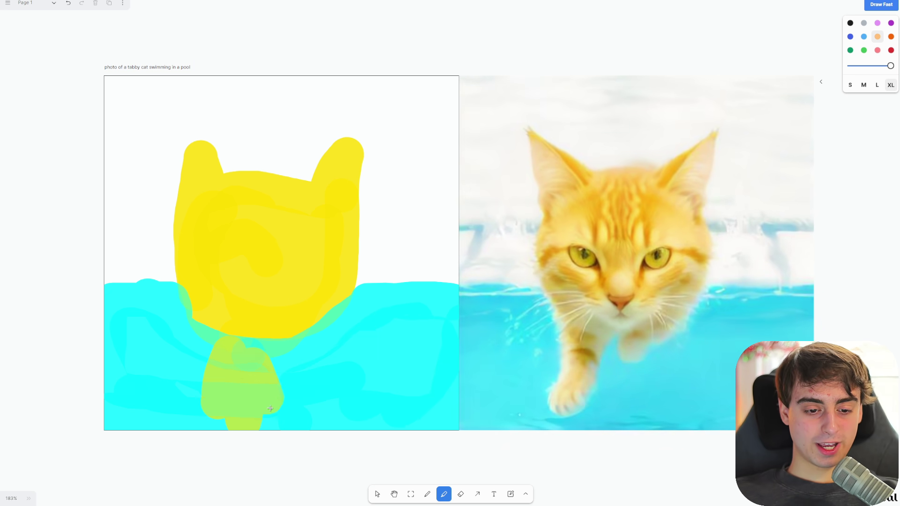
mouse_move(263, 356)
left_mouse_down()
mouse_move(329, 399)
mouse_move(347, 424)
left_mouse_up()
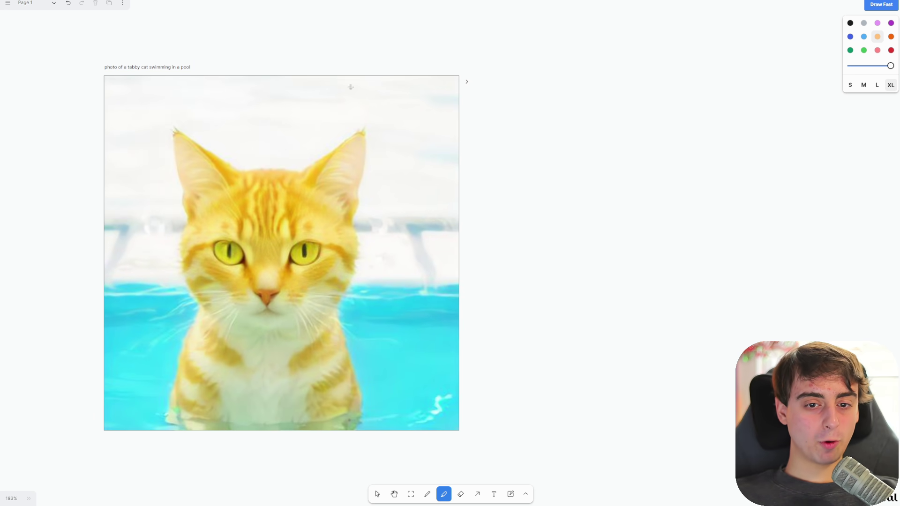
scroll(344, 161, "left", 1)
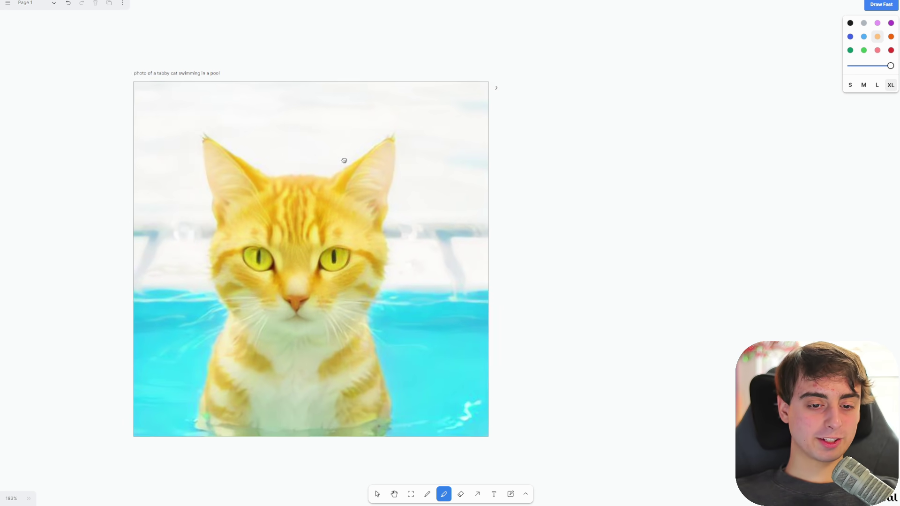
scroll(344, 161, "left", 5)
scroll(463, 136, "down", 3)
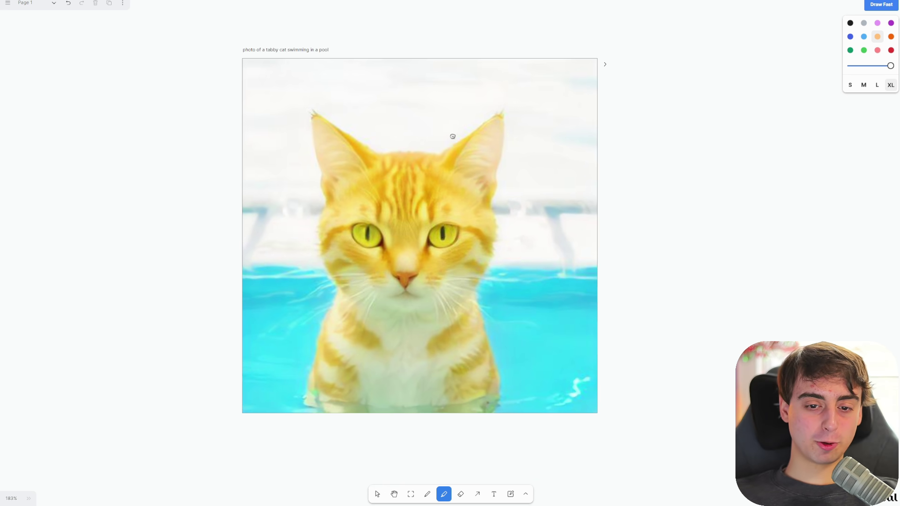
- Sketch a freehand shape to the right of the cat
key("d")
scroll(585, 258, "up", 3)
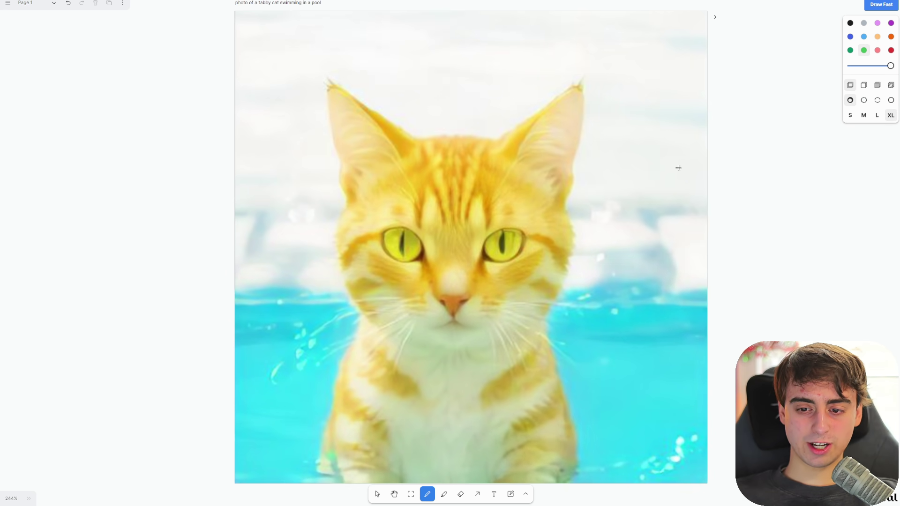
left_click_drag(678, 168, 610, 262)
- Append 'grass in background' to the frame's prompt
key("v")
double_click(323, 2)
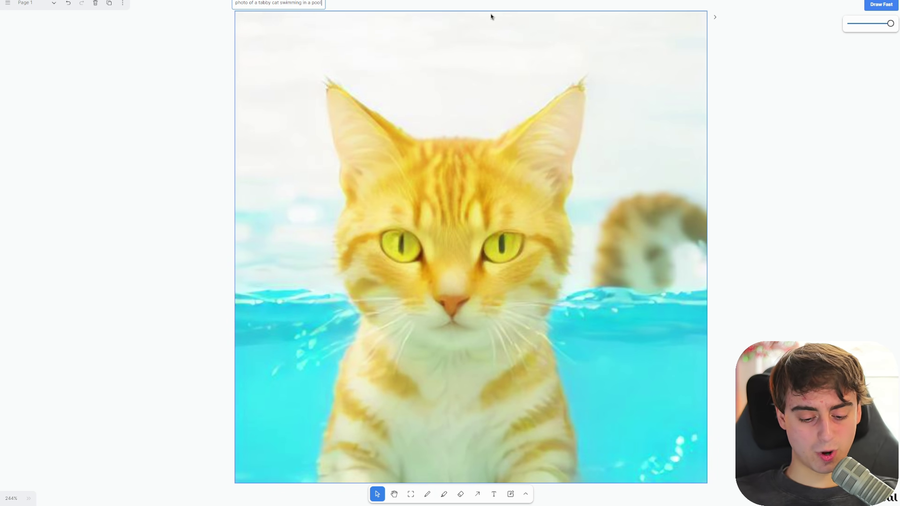
type("grass in background")
key("Escape")
- Sketch green grass, a palm tree and leafy plants behind the cat, extending toward the pool
key("d")
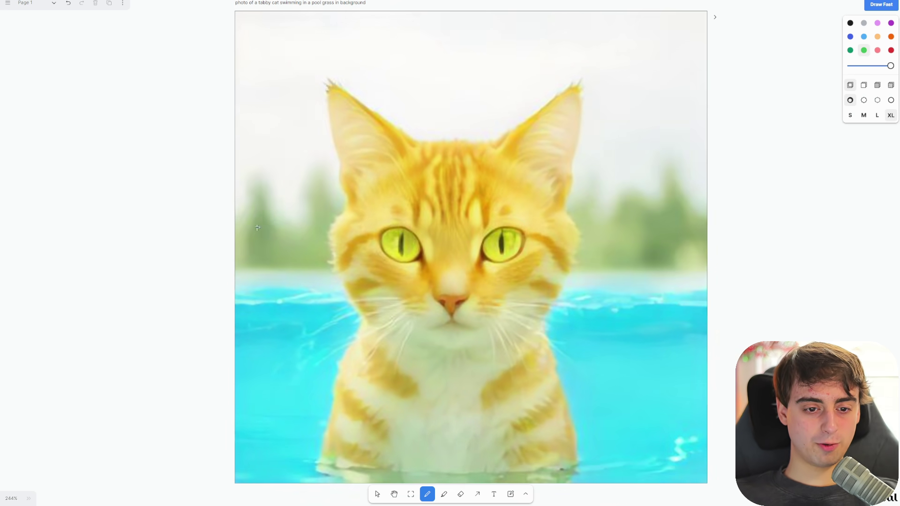
mouse_move(258, 227)
left_mouse_down()
mouse_move(288, 168)
mouse_move(275, 77)
mouse_move(259, 85)
mouse_move(272, 125)
left_mouse_up()
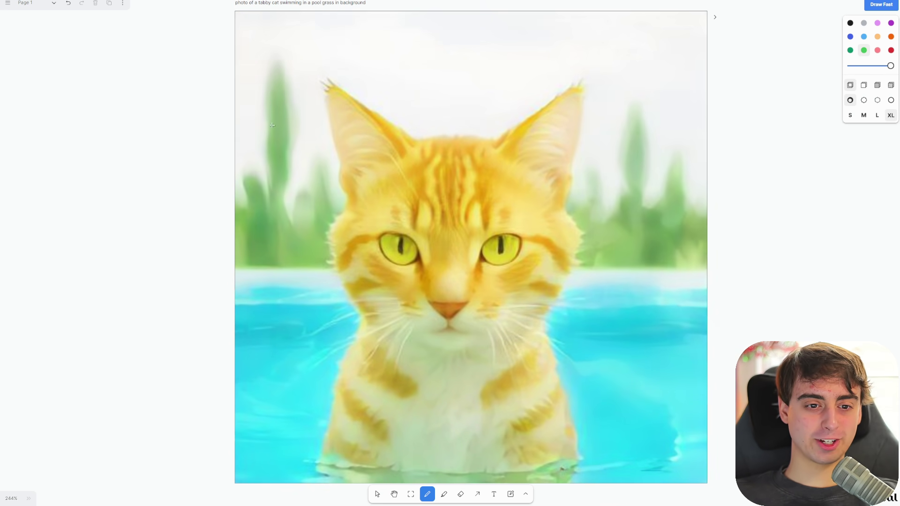
mouse_move(396, 62)
left_mouse_down()
mouse_move(438, 105)
mouse_move(490, 69)
left_mouse_up()
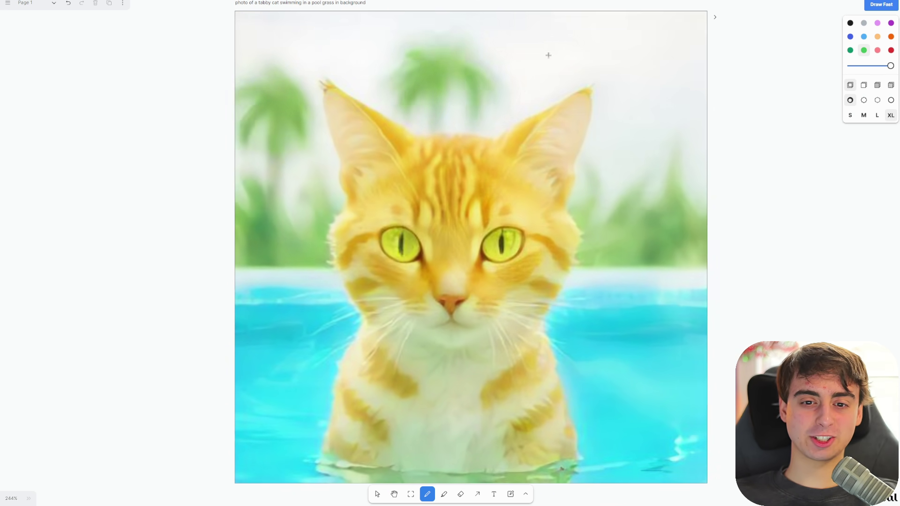
mouse_move(661, 59)
left_mouse_down()
mouse_move(632, 114)
mouse_move(675, 141)
mouse_move(699, 192)
left_mouse_up()
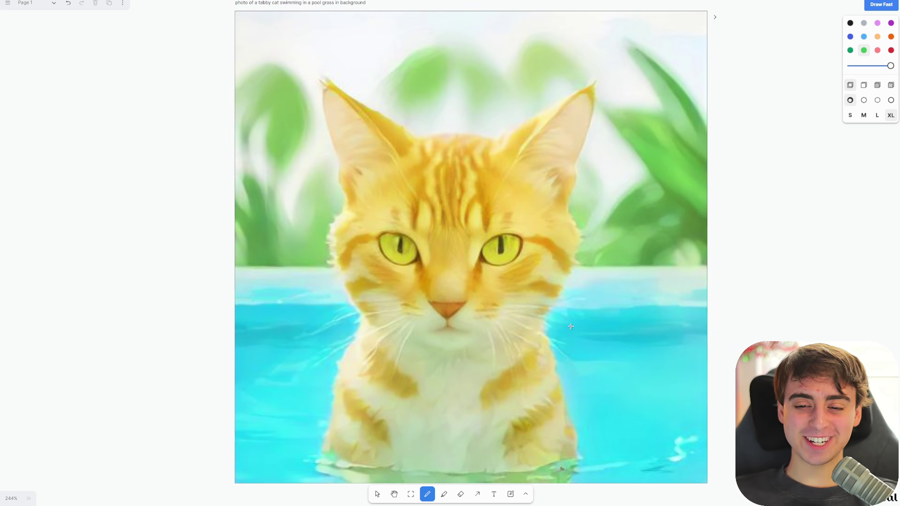
mouse_move(281, 276)
left_mouse_down()
mouse_move(445, 291)
mouse_move(586, 319)
mouse_move(624, 356)
left_mouse_up()
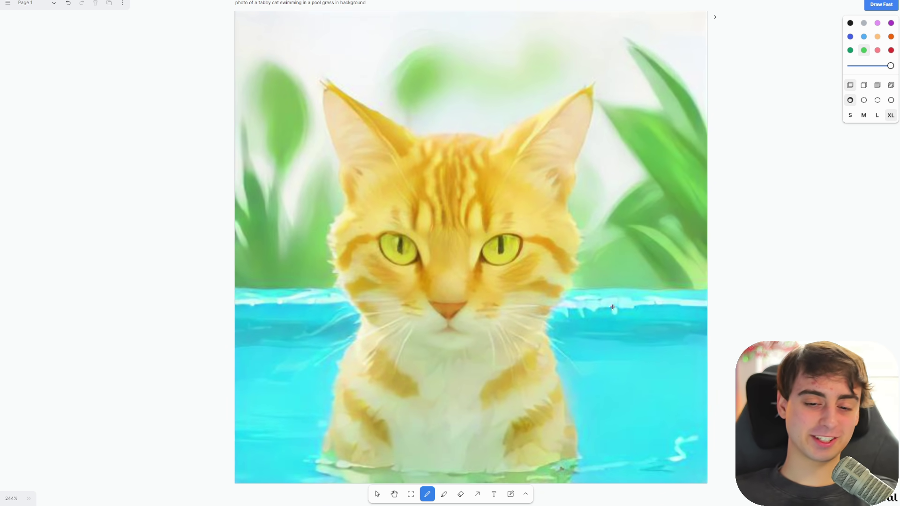
scroll(612, 307, "left", 2)
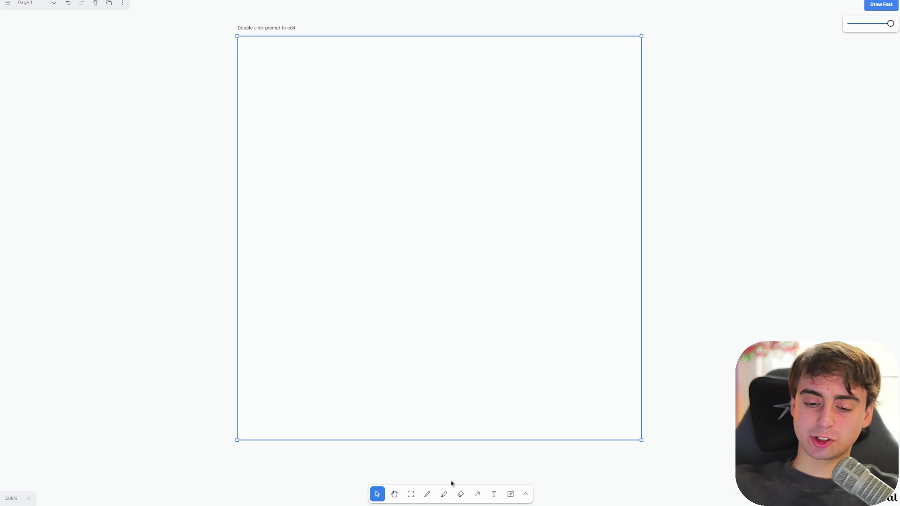
- Prompt the new frame 'painting of a tabby cat surfing on a wave at the beach' and draw a blue sea
double_click(287, 29)
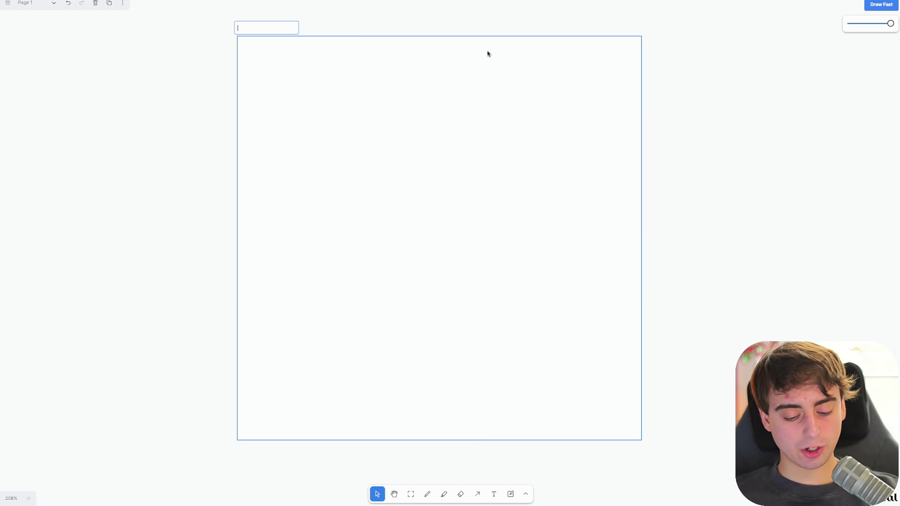
type("photo of a f")
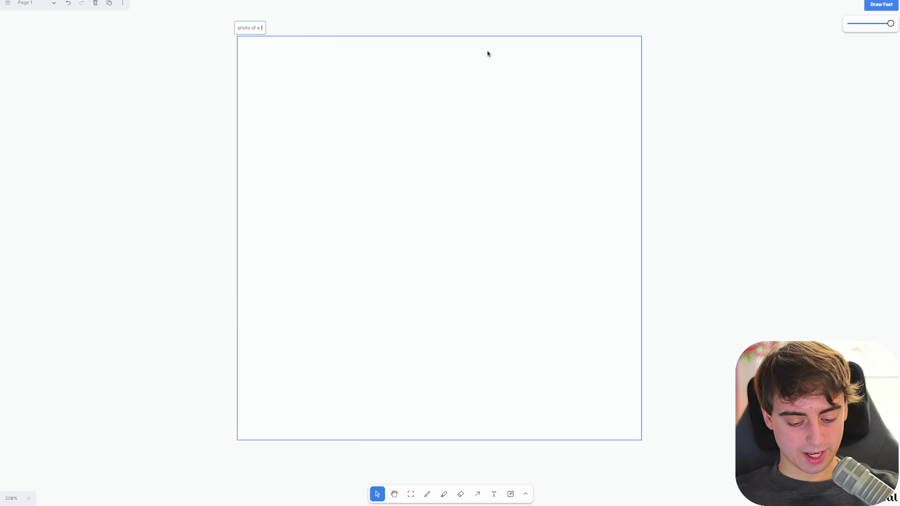
key("BackSpace")
key("BackSpace")
key("BackSpace")
key("BackSpace")
key("BackSpace")
key("BackSpace")
key("BackSpace")
key("BackSpace")
type("ainting")
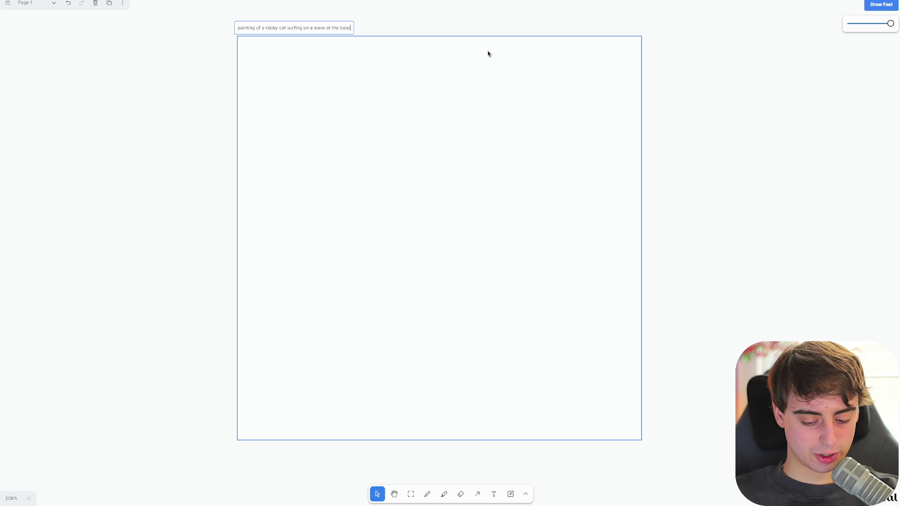
type("h")
left_click(443, 125)
left_click_drag(459, 441, 97, 441)
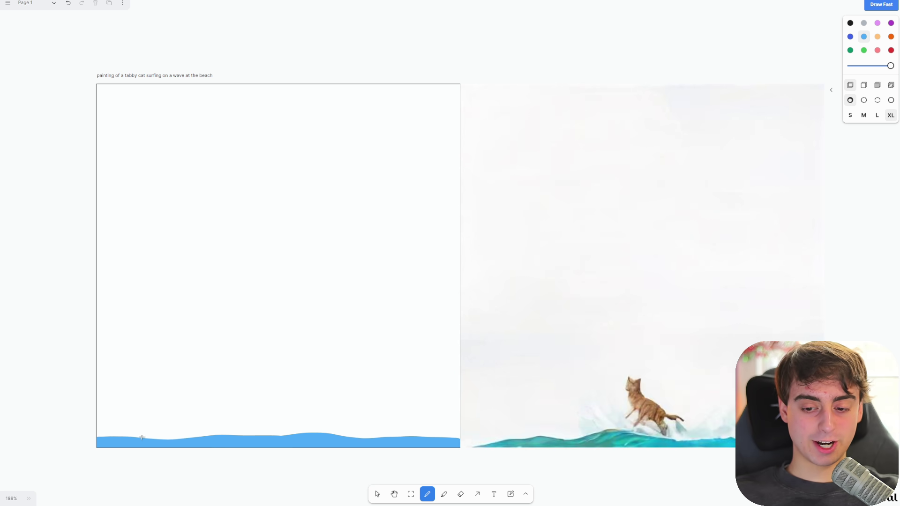
- Copy the generated image onto the drawing frame
left_click(831, 90)
scroll(410, 253, "left", 5)
scroll(536, 223, "up", 1)
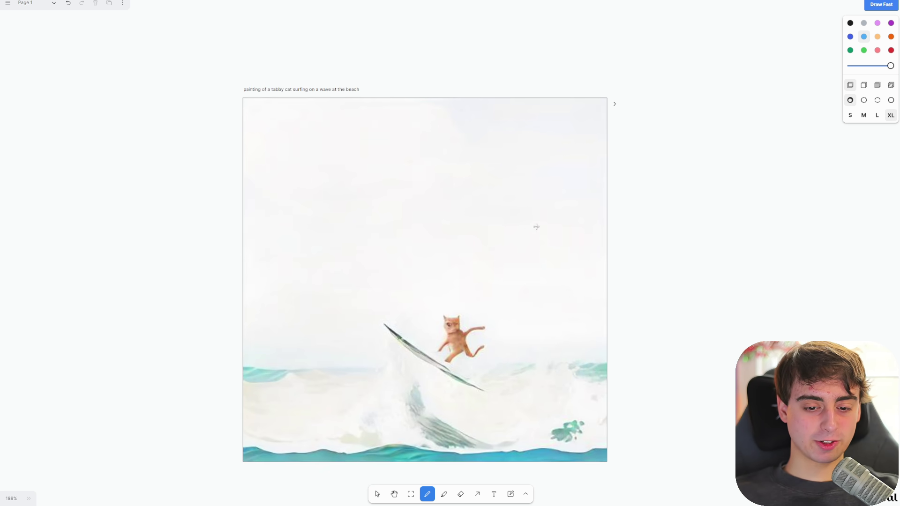
scroll(528, 239, "down", 1)
scroll(519, 280, "up", 3)
scroll(497, 295, "down", 2)
scroll(497, 295, "left", 2)
- Paint highlighter strokes raising the wave crest toward the upper left into a curl
key("shift+d")
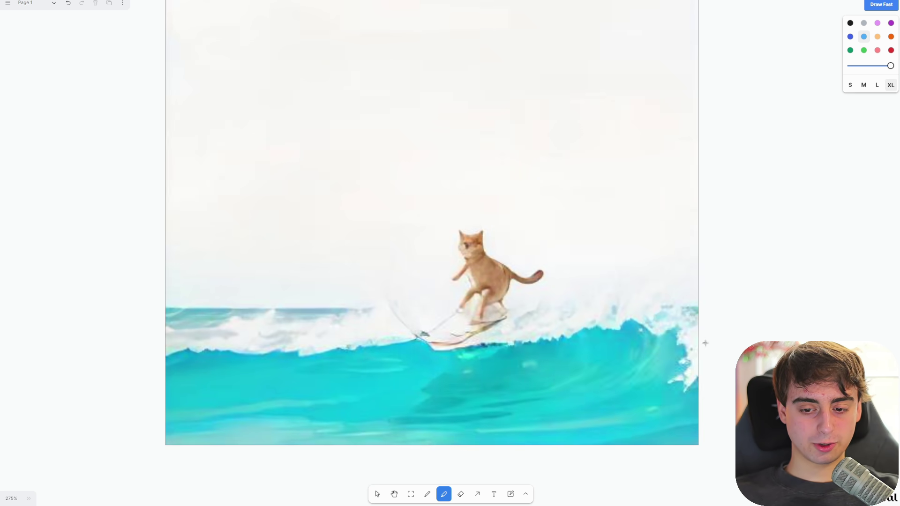
mouse_move(348, 327)
left_mouse_down()
mouse_move(282, 265)
mouse_move(683, 256)
left_mouse_up()
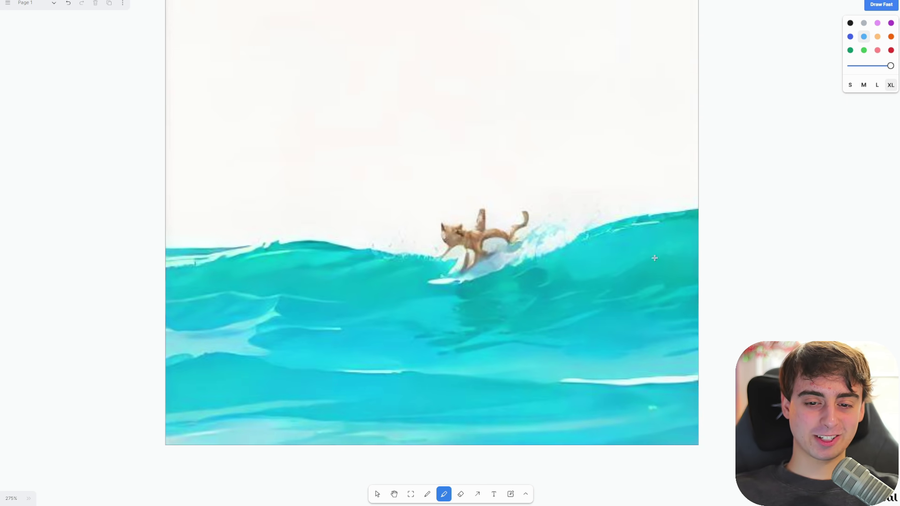
scroll(713, 263, "up", 3)
mouse_move(519, 338)
left_mouse_down()
mouse_move(370, 324)
mouse_move(294, 290)
mouse_move(241, 232)
mouse_move(226, 128)
mouse_move(188, 186)
mouse_move(191, 325)
mouse_move(216, 305)
mouse_move(217, 257)
mouse_move(186, 129)
left_mouse_up()
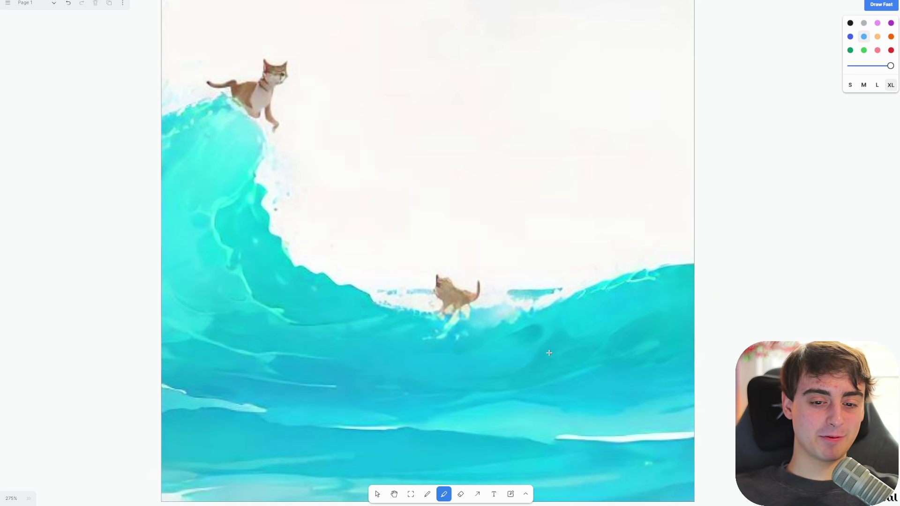
scroll(582, 292, "left", 3)
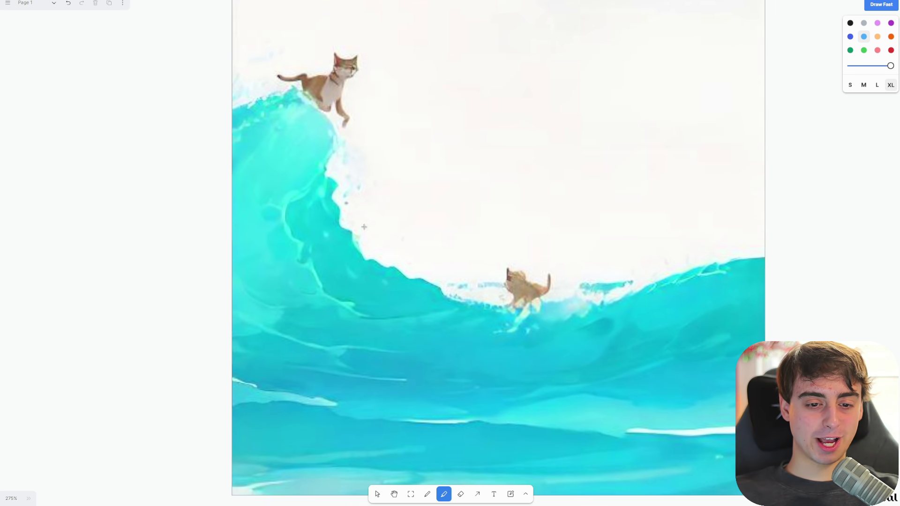
scroll(364, 227, "up", 3)
left_click_drag(330, 157, 344, 167)
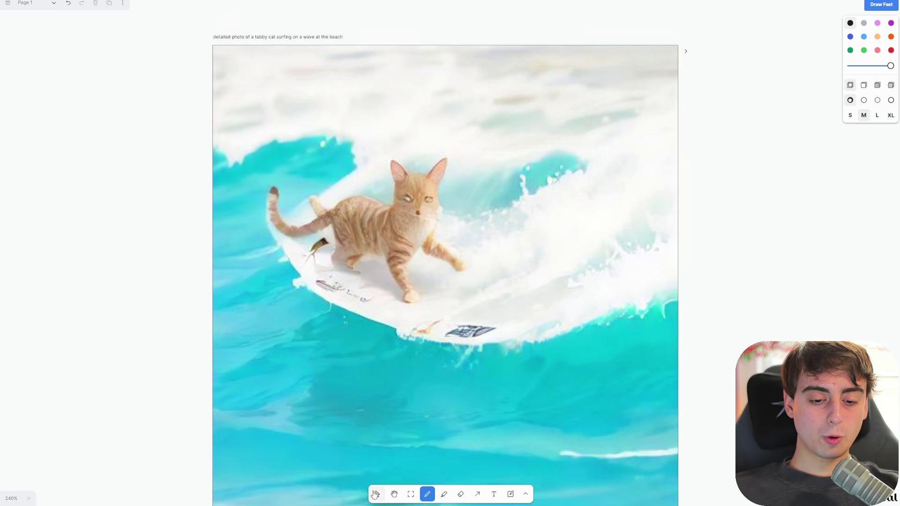
- Sketch strokes over the surfboard and enlarge the cat toward the right
left_click(377, 494)
left_click(440, 450)
mouse_move(307, 284)
left_mouse_down()
mouse_move(417, 277)
mouse_move(383, 283)
left_mouse_up()
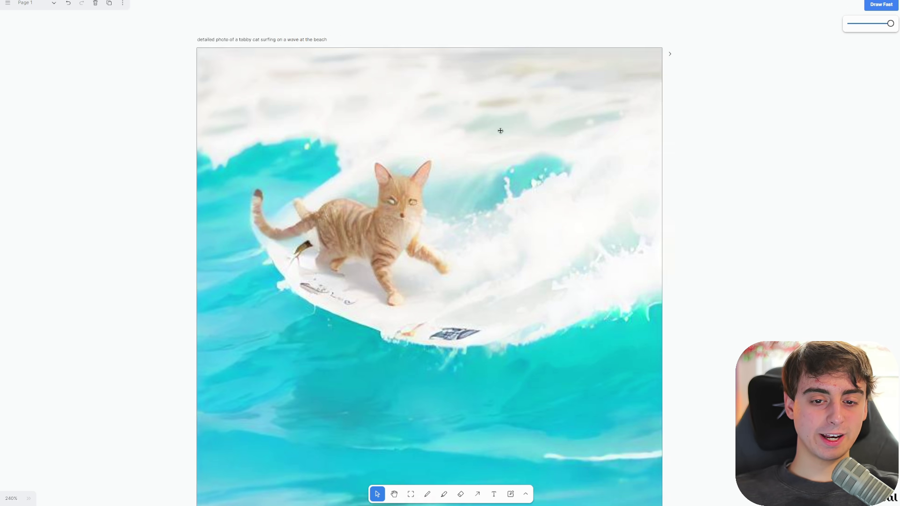
scroll(500, 130, "down", 2)
left_click(407, 212)
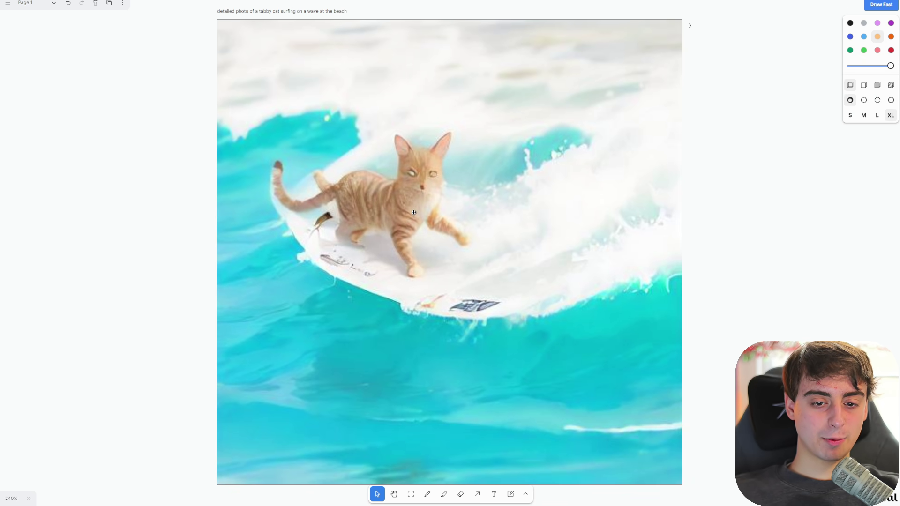
left_click_drag(414, 212, 454, 207)
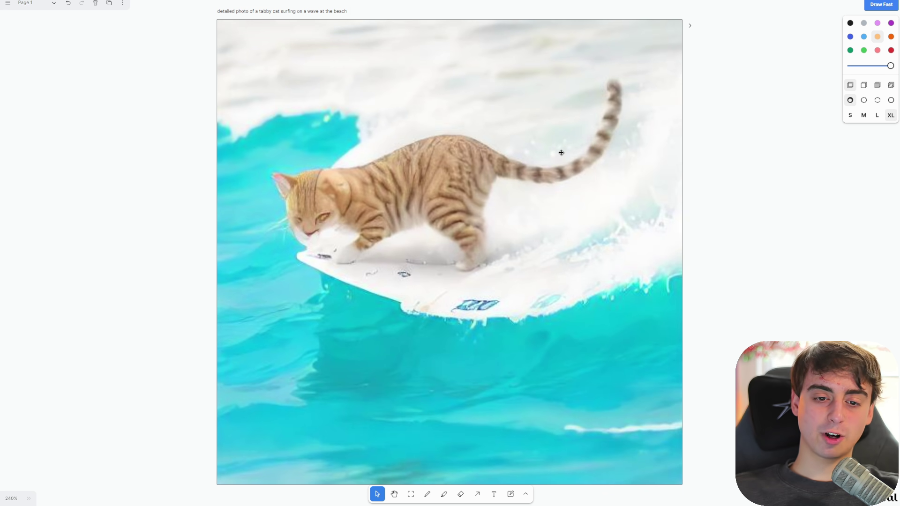
- Marquee-select the blue sketch strokes and delete them
left_click(561, 152)
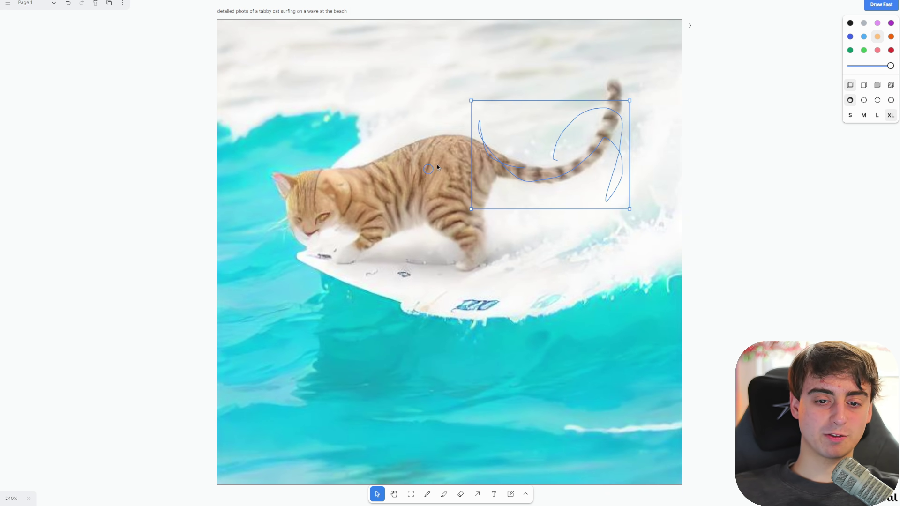
key("Escape")
scroll(426, 280, "right", 2)
scroll(426, 280, "left", 1)
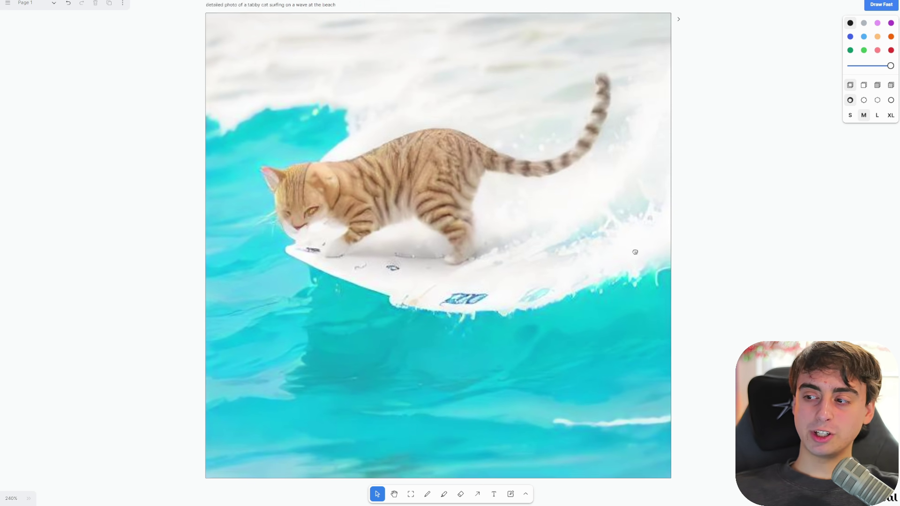
scroll(491, 362, "right", 1)
mouse_move(119, 231)
left_mouse_down()
mouse_move(163, 317)
mouse_move(382, 464)
mouse_move(273, 429)
mouse_move(240, 437)
mouse_move(248, 451)
left_mouse_up()
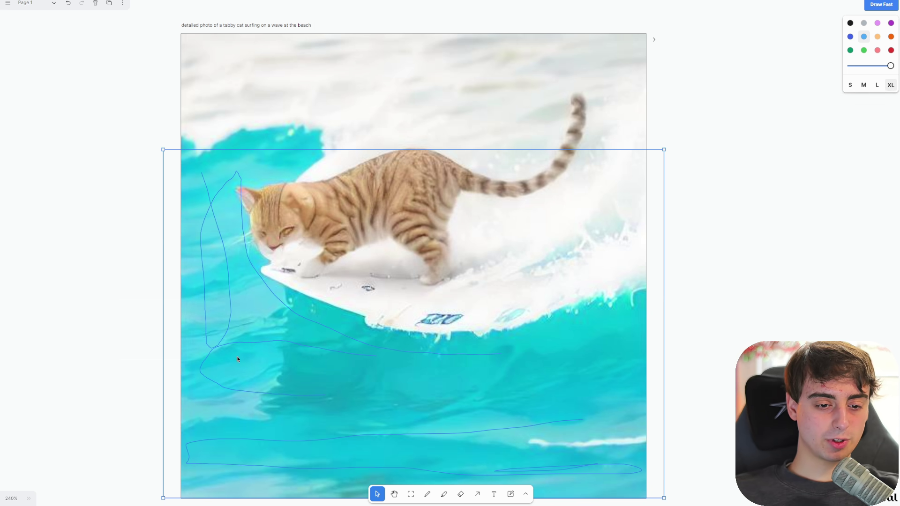
key("Delete")
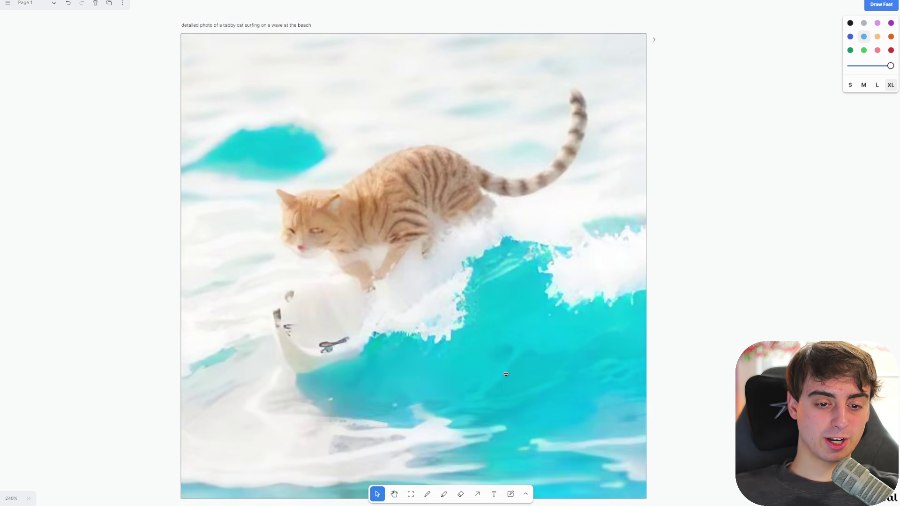
- Pick an option from the generated image's right-click menu
scroll(542, 283, "down", 3)
right_click(537, 287)
left_click(551, 449)
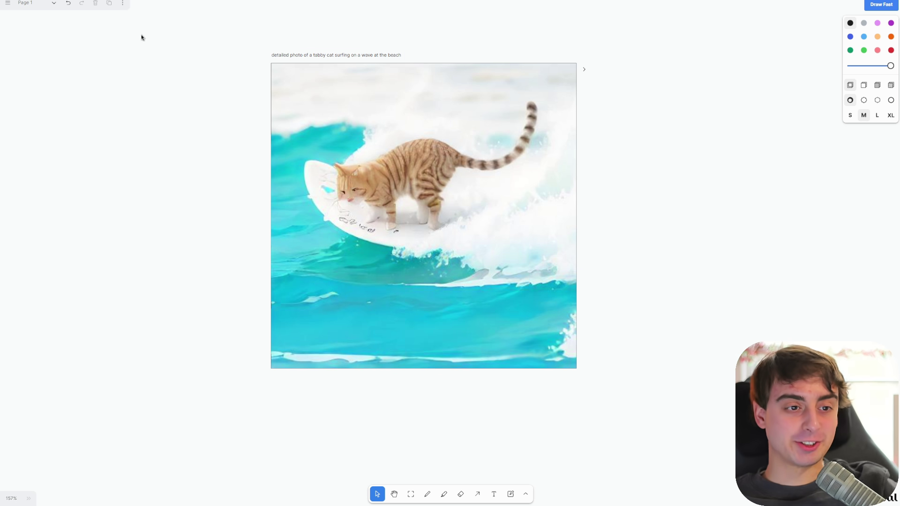
scroll(365, 26, "right", 3)
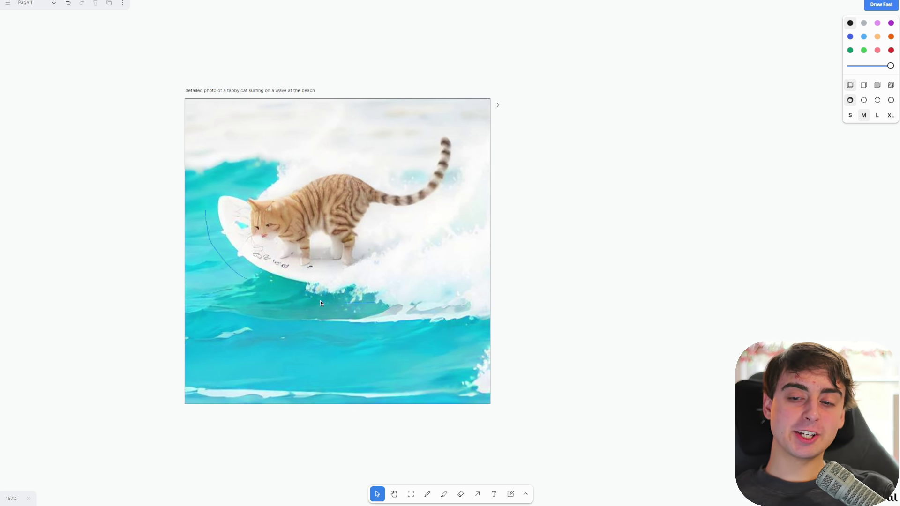
scroll(502, 78, "left", 3)
scroll(739, 189, "up", 4)
scroll(701, 225, "down", 4)
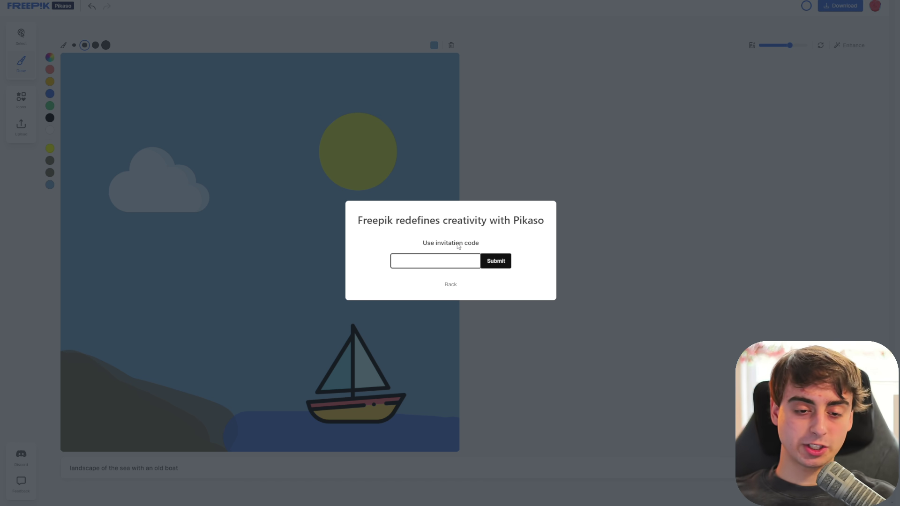
- Enter the Pikaso invitation code and submit it
type("JAVILOP")
left_click(503, 265)
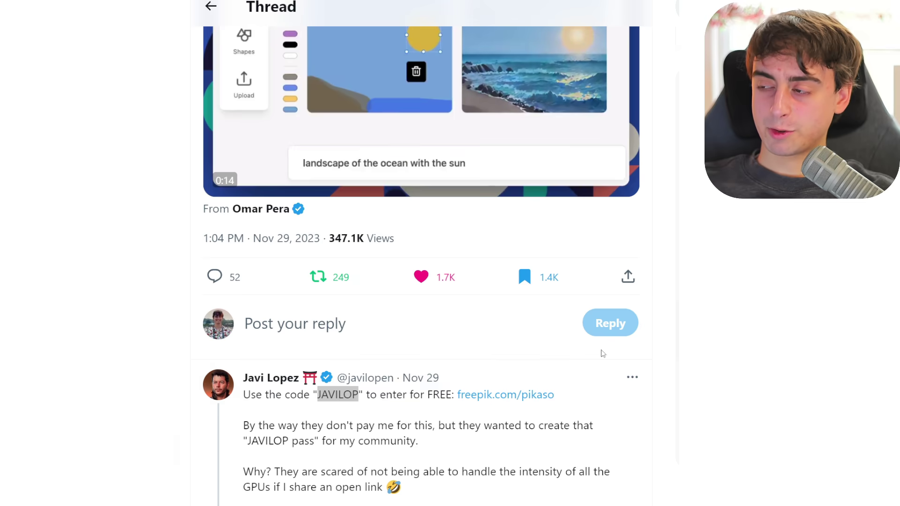
scroll(555, 430, "up", 6)
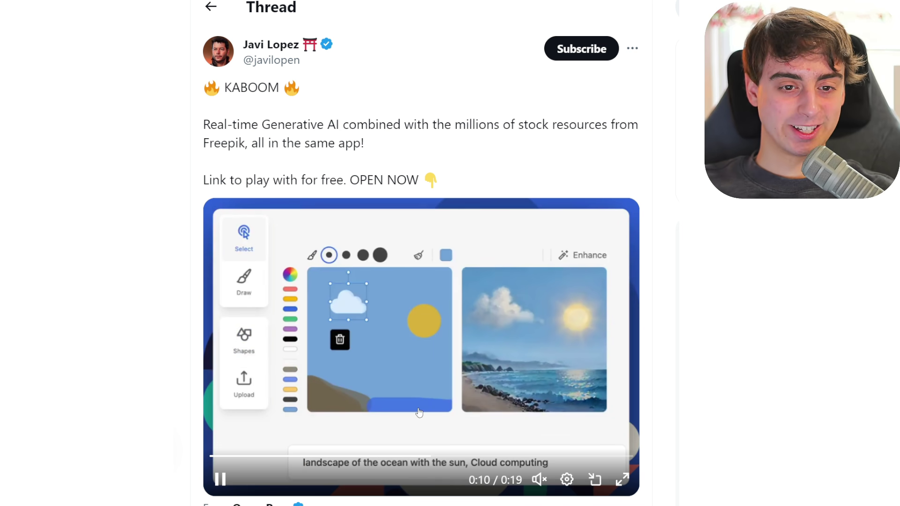
- Scroll down the X thread to the reply sharing the free Pikaso invite code
scroll(419, 413, "down", 8)
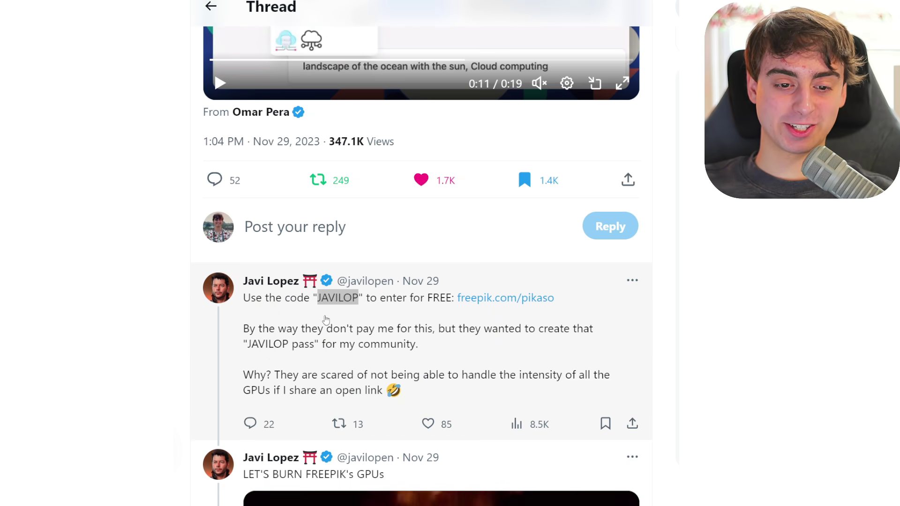
scroll(406, 386, "down", 2)
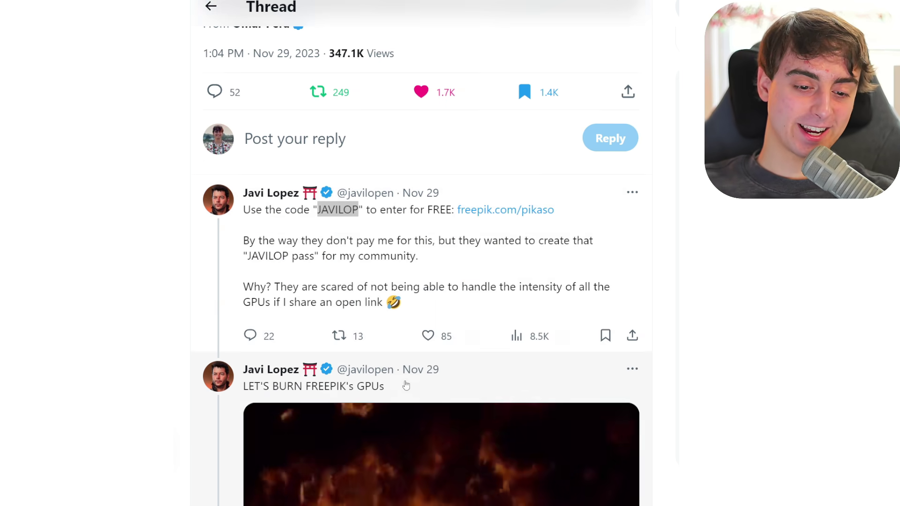
scroll(406, 385, "down", 5)
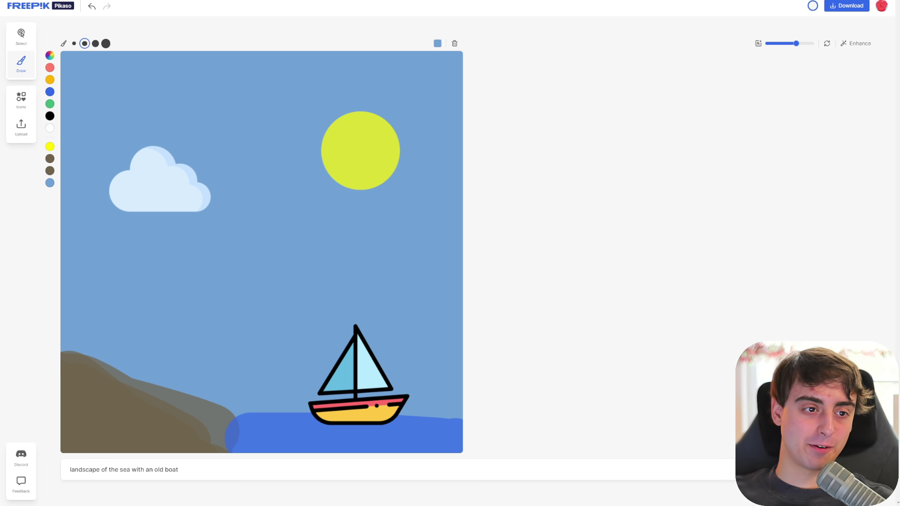
- Nudge the sailboat right, try a cyan sky scribble and undo it, then reselect the boat
mouse_move(364, 406)
left_mouse_down()
mouse_move(324, 407)
mouse_move(387, 397)
left_mouse_up()
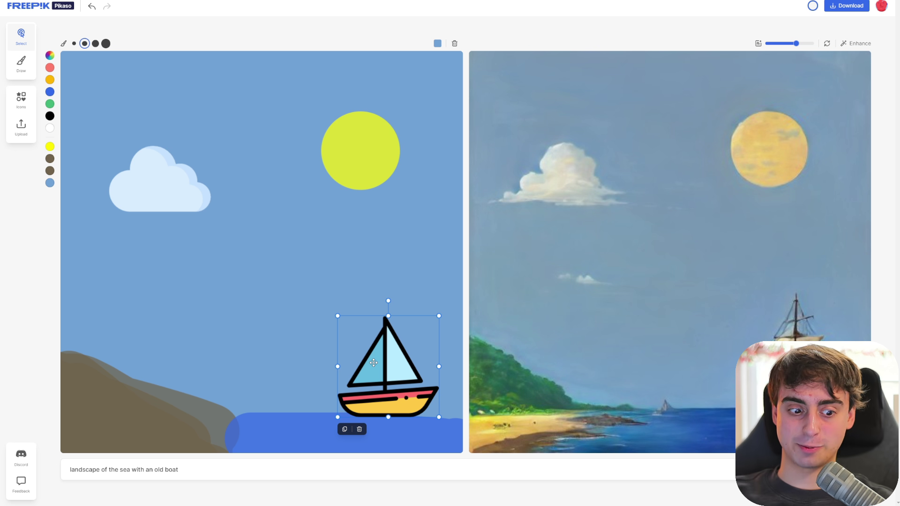
left_click(64, 44)
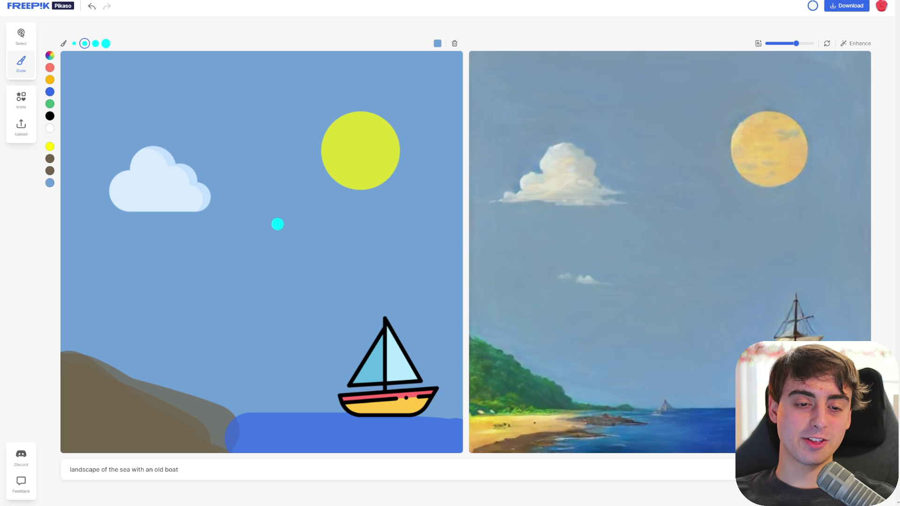
left_click_drag(261, 255, 295, 254)
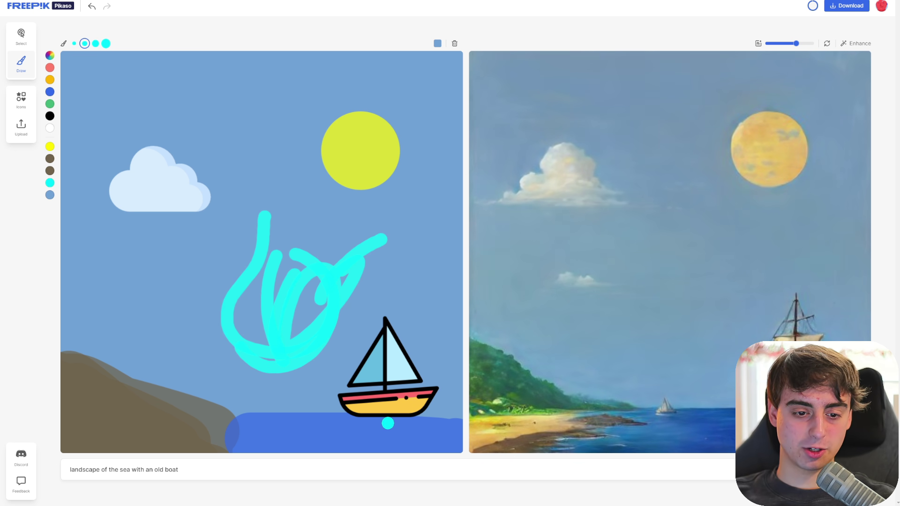
key("ctrl+z")
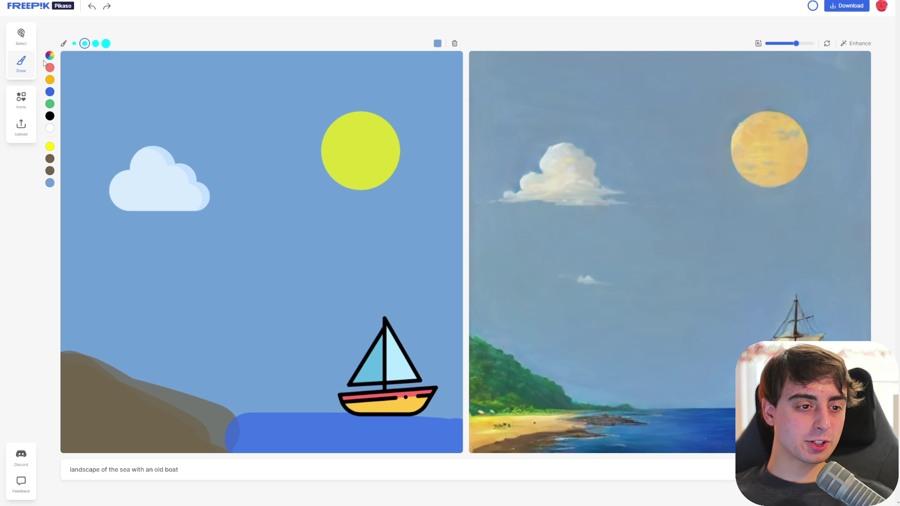
left_click(21, 34)
left_click(338, 397)
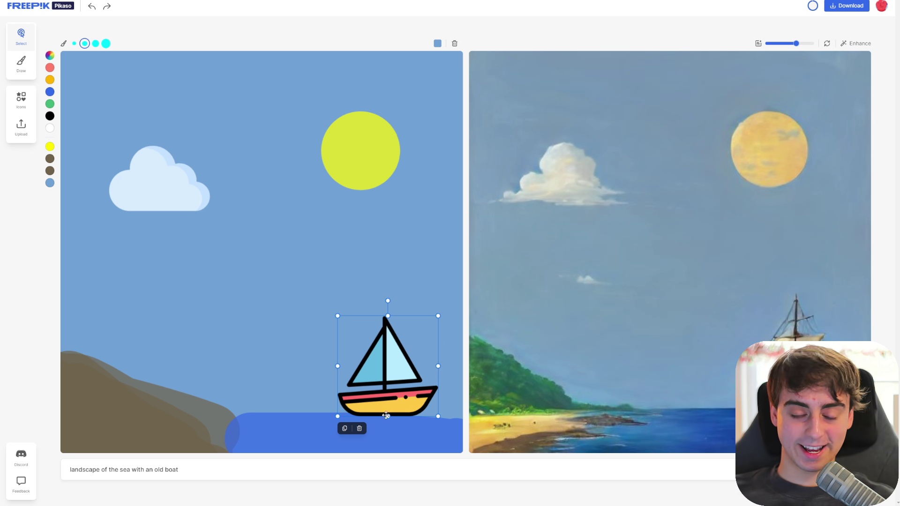
- Move and enlarge the blue sea to cover the lower canvas with a higher horizon
mouse_move(291, 428)
left_mouse_down()
mouse_move(231, 354)
mouse_move(188, 341)
left_mouse_up()
left_click_drag(385, 383, 851, 493)
left_click_drag(284, 385, 108, 316)
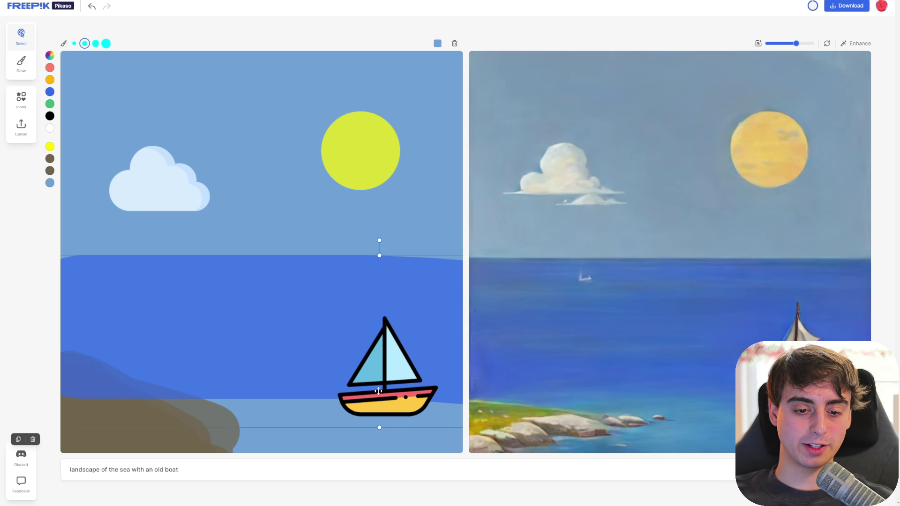
- Move the sailboat up onto the sea and reposition the sun in the sky
left_click(378, 391)
left_click_drag(378, 391, 257, 342)
left_click_drag(357, 151, 302, 147)
left_click(209, 473)
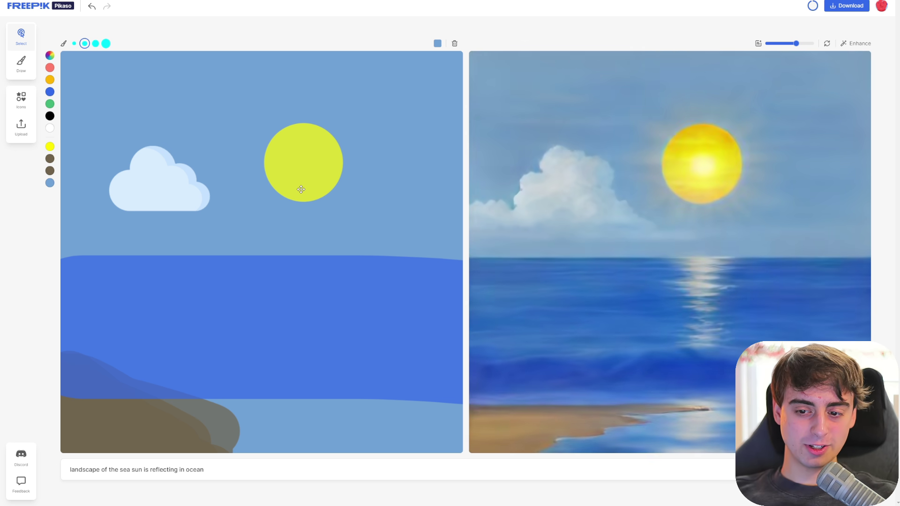
mouse_move(302, 191)
left_mouse_down()
mouse_move(309, 191)
mouse_move(280, 192)
mouse_move(317, 196)
left_mouse_up()
- Paint a white zigzag sun reflection down the sea and shift it left
left_click(22, 64)
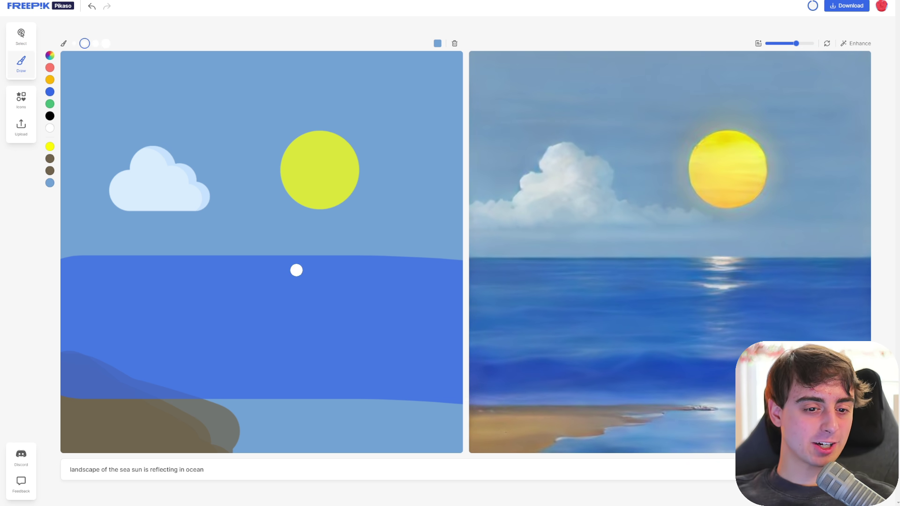
mouse_move(314, 269)
left_mouse_down()
mouse_move(334, 278)
mouse_move(289, 285)
mouse_move(315, 374)
mouse_move(307, 393)
left_mouse_up()
left_click(21, 36)
left_click_drag(313, 277, 266, 276)
- Move the sun and reflection further left, then pick up the cloud to reposition it
left_click_drag(330, 185, 285, 188)
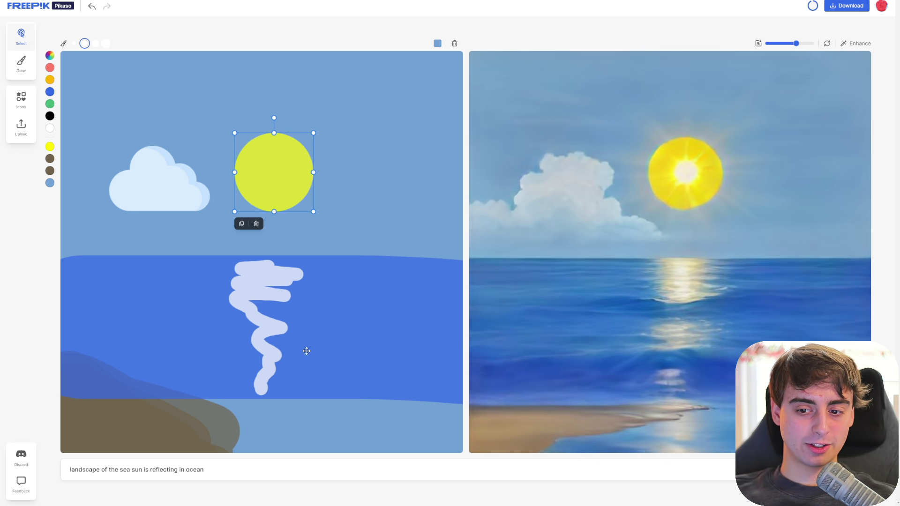
left_click_drag(270, 325, 171, 325)
mouse_move(275, 193)
left_mouse_down()
mouse_move(160, 193)
mouse_move(361, 117)
left_mouse_up()
left_click(367, 116)
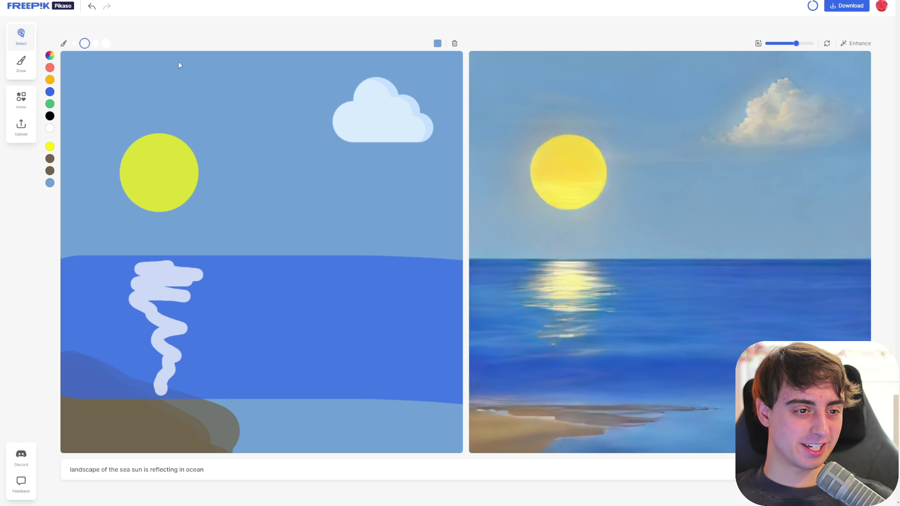
- Clear the canvas, prompt 'photo of a cyberpunk street, many shops, food, and technology', and raise Imagination
left_click(454, 44)
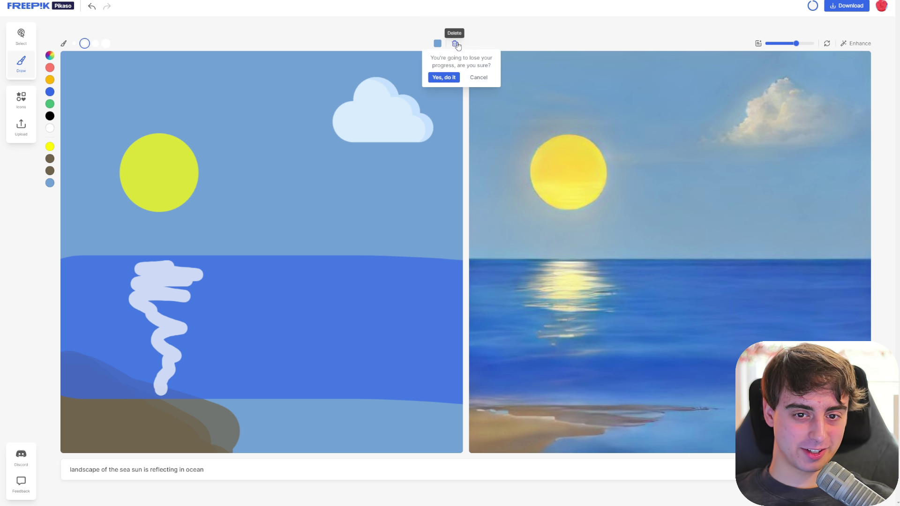
left_click(455, 83)
triple_click(221, 469)
type("photo of ")
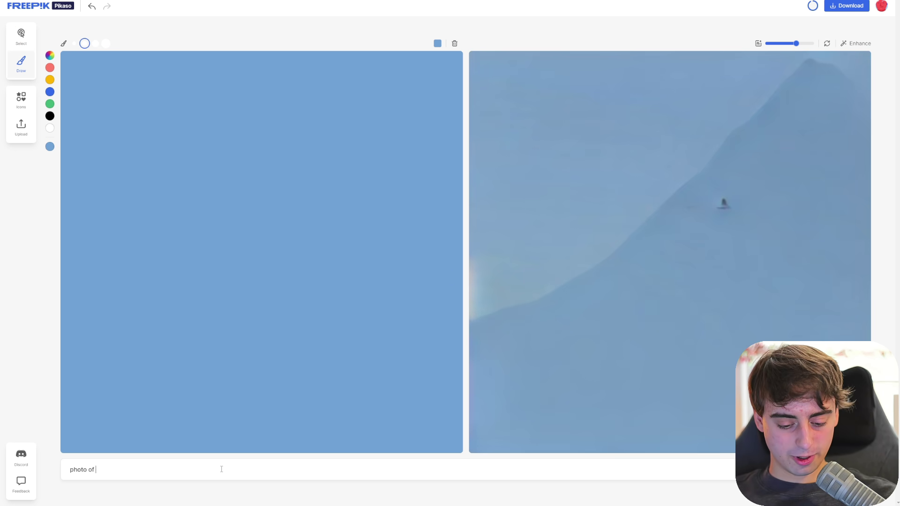
type("a cyberpounc")
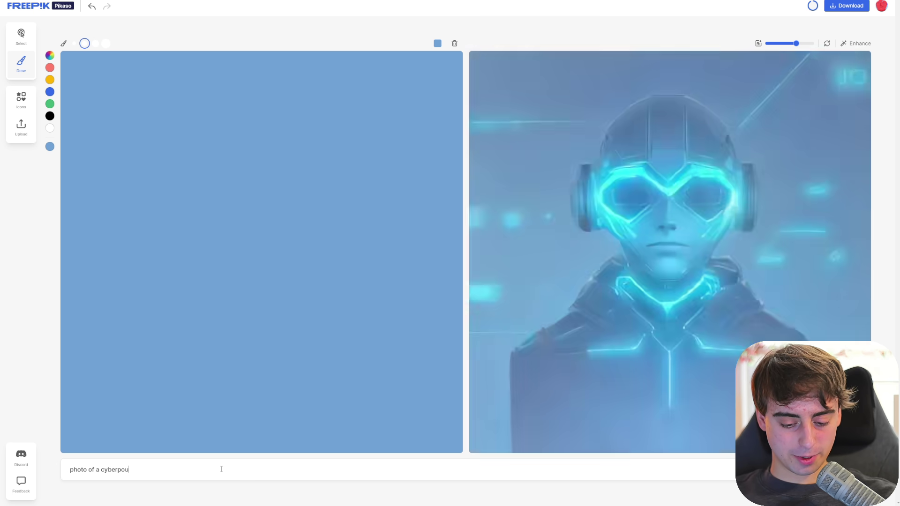
key("BackSpace")
key("BackSpace")
key("BackSpace")
key("BackSpace")
type("unk street, many")
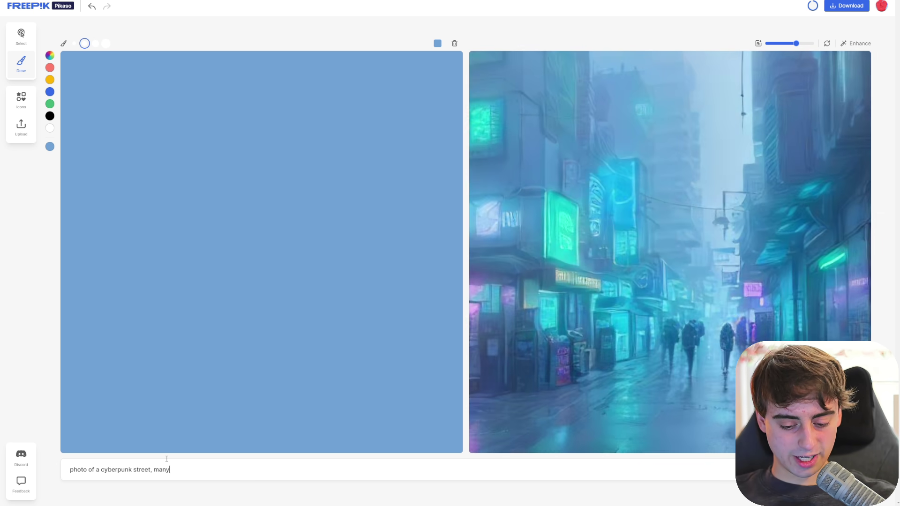
type(" shops, food,")
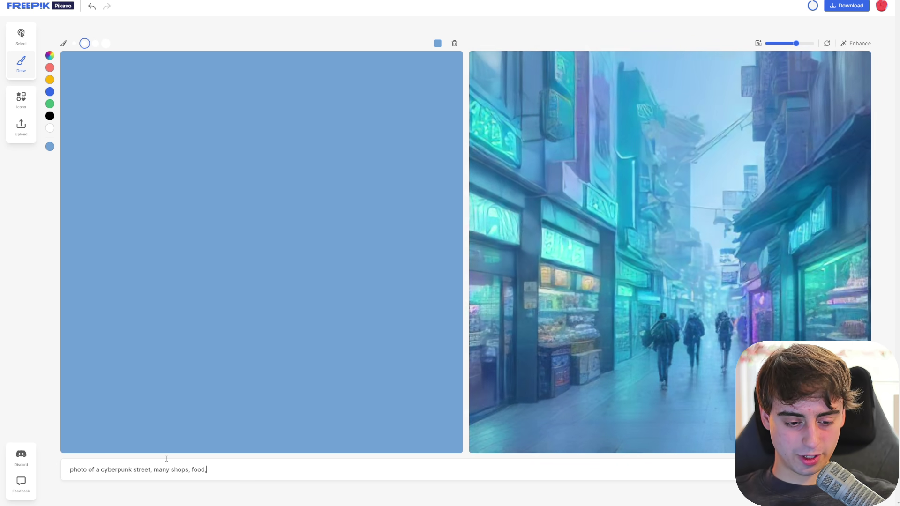
type(" andfechnology")
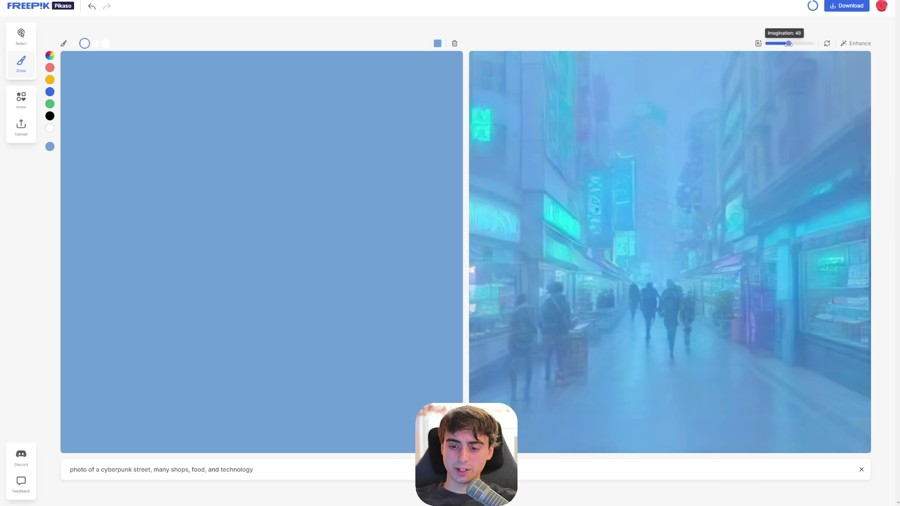
mouse_move(791, 44)
left_mouse_down()
mouse_move(815, 44)
mouse_move(800, 47)
left_mouse_up()
- Paste a white square and shape it into a narrow upright rectangle near the canvas centre
key("ctrl+v")
left_click_drag(213, 295, 157, 328)
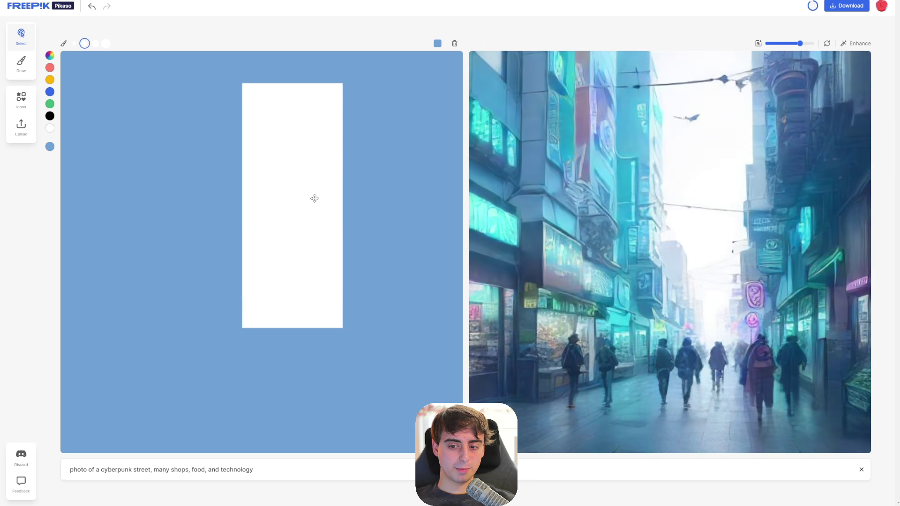
left_click_drag(311, 197, 231, 203)
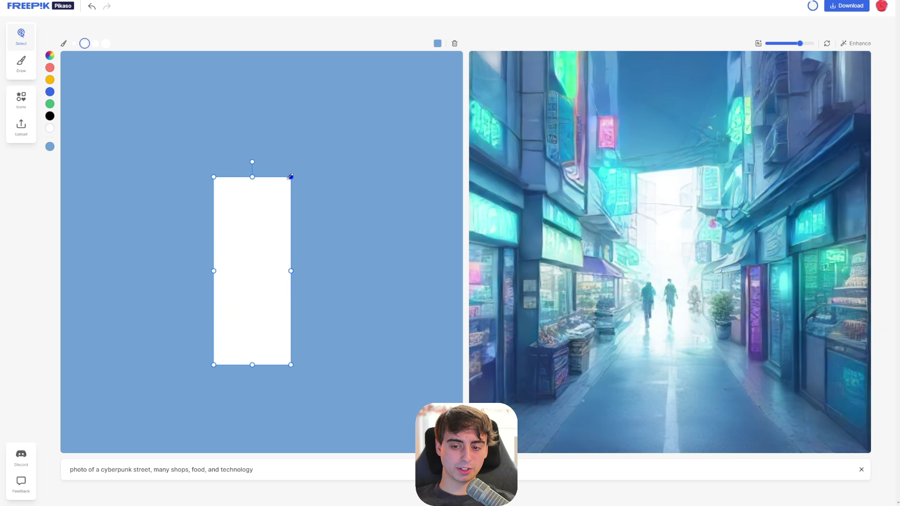
left_click_drag(289, 177, 277, 225)
left_click_drag(262, 276, 294, 235)
- Add a person icon and move it up toward the white rectangle
left_click(21, 99)
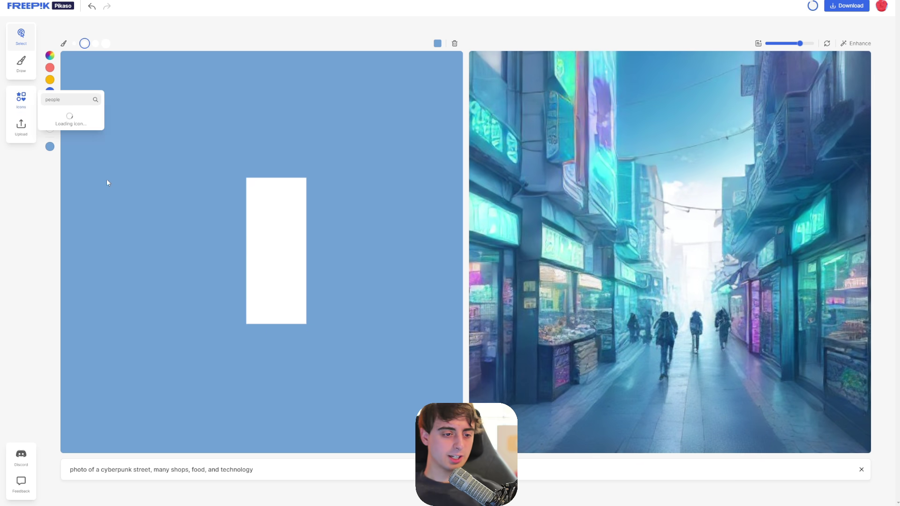
left_click(70, 117)
left_click_drag(267, 252, 228, 342)
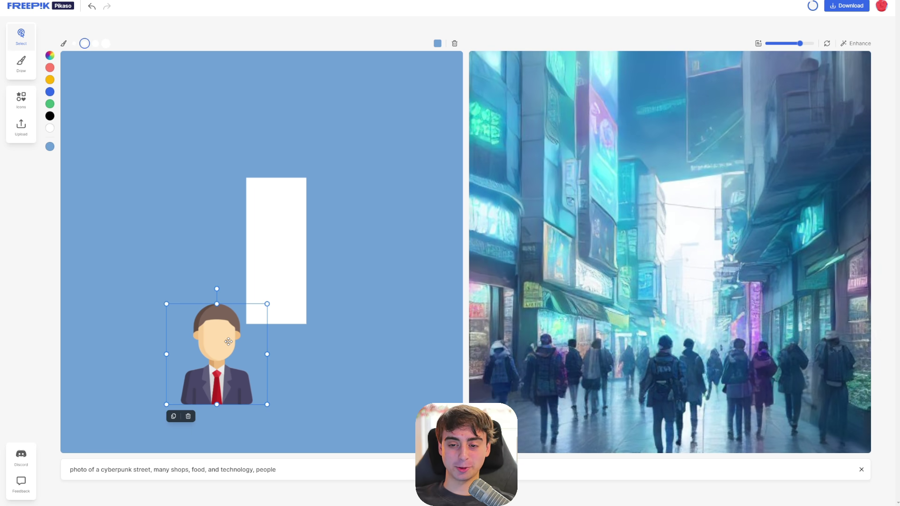
mouse_move(213, 355)
left_mouse_down()
mouse_move(240, 287)
mouse_move(263, 309)
left_mouse_up()
- Draw three black perspective lines toward the corners and set Imagination to 91
key("d")
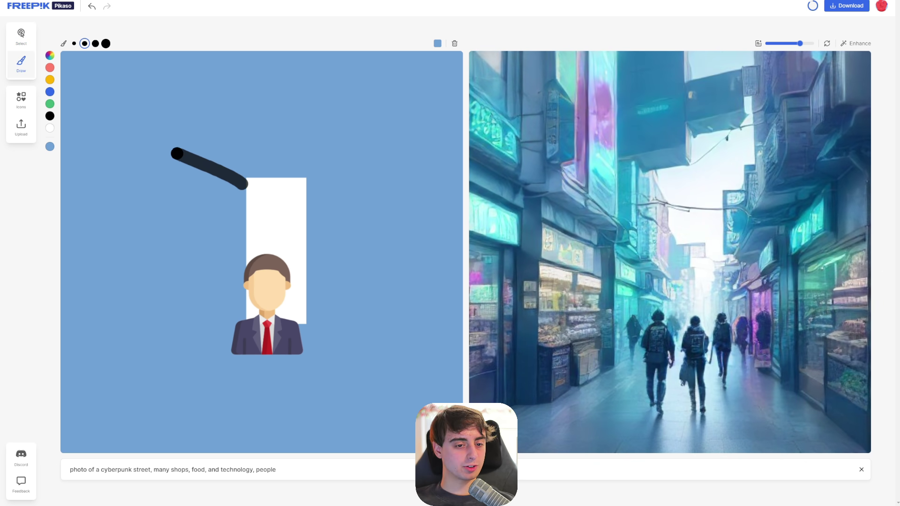
mouse_move(300, 181)
left_mouse_down()
mouse_move(424, 94)
mouse_move(457, 84)
left_mouse_up()
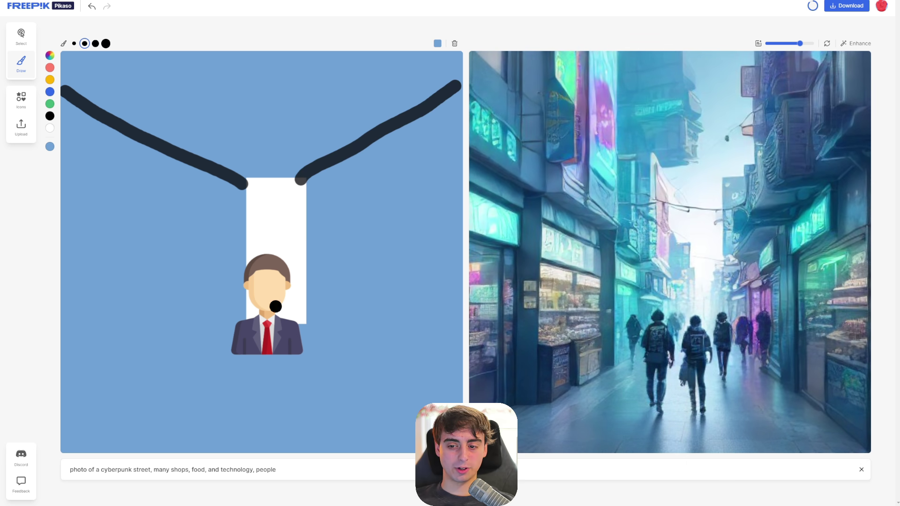
left_click_drag(155, 403, 89, 449)
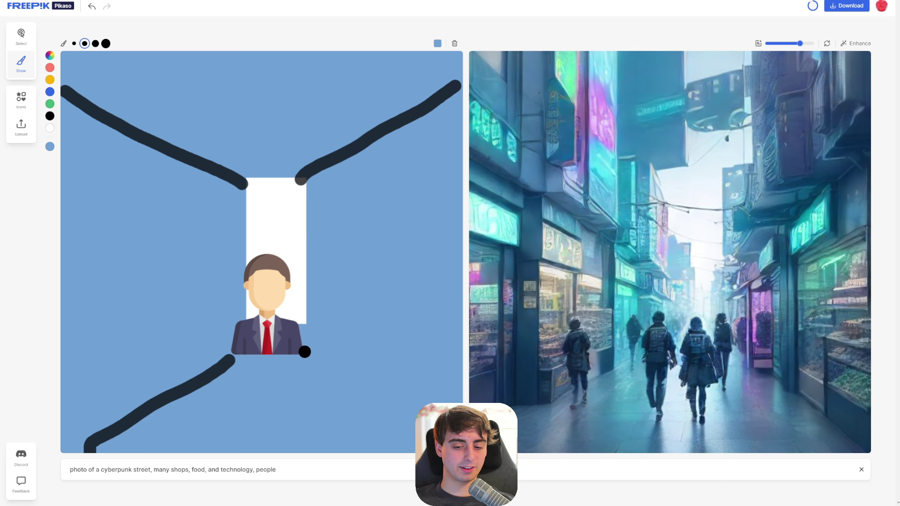
left_click_drag(305, 352, 431, 449)
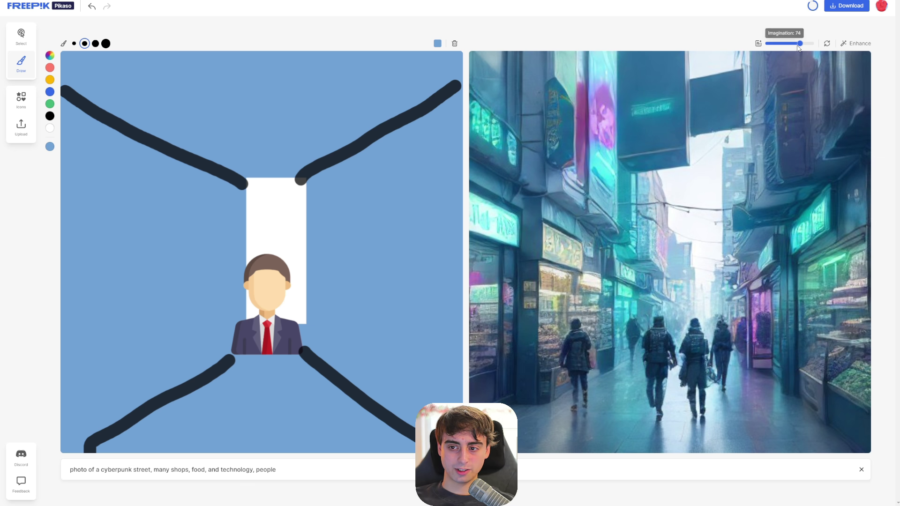
left_click_drag(822, 43, 837, 40)
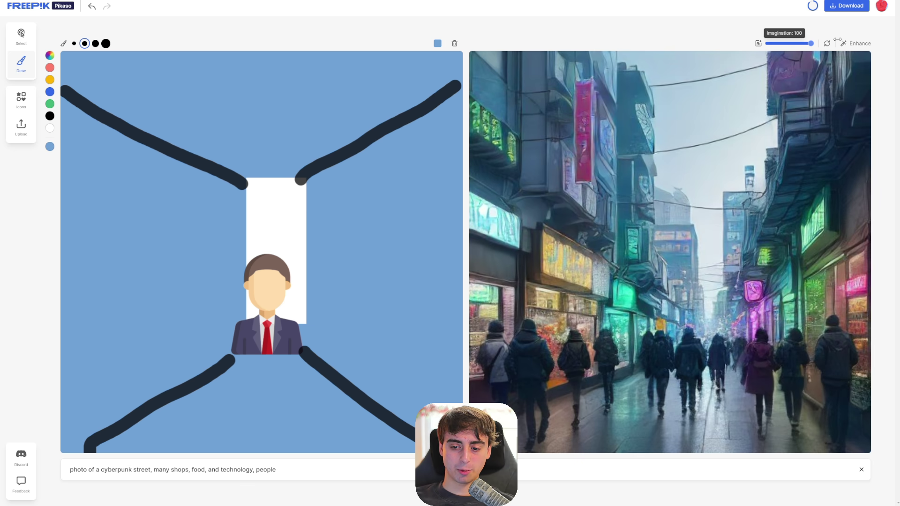
left_click_drag(809, 44, 809, 49)
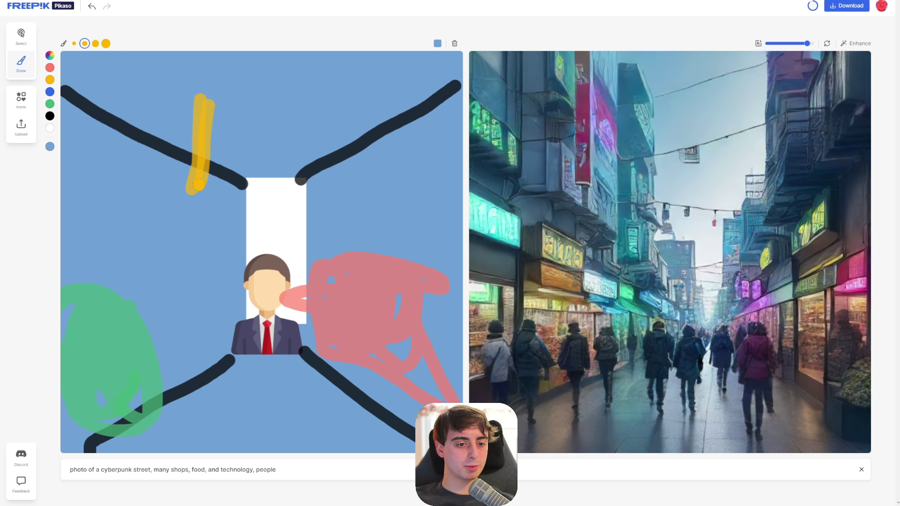
- Paint yellow streaks across the top and right side of the canvas
left_click_drag(212, 106, 225, 178)
left_click_drag(301, 75, 294, 146)
left_click_drag(318, 85, 328, 157)
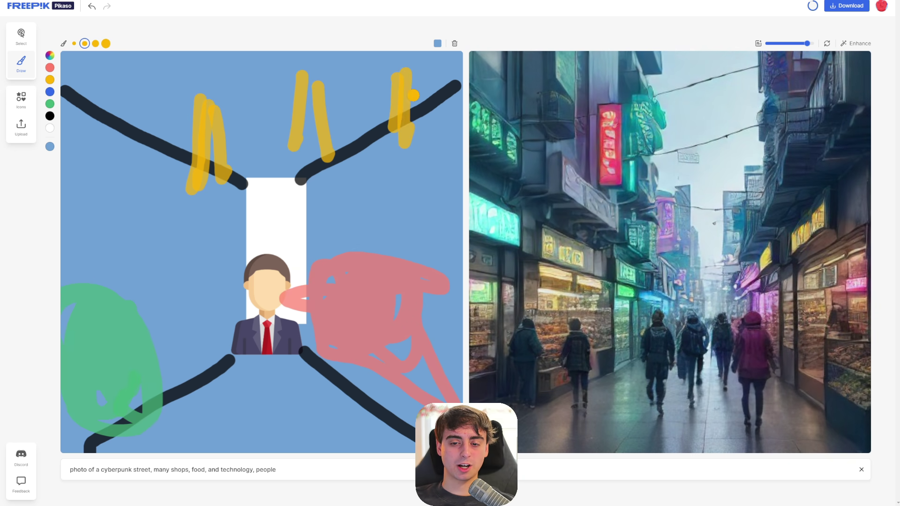
left_click_drag(413, 95, 422, 153)
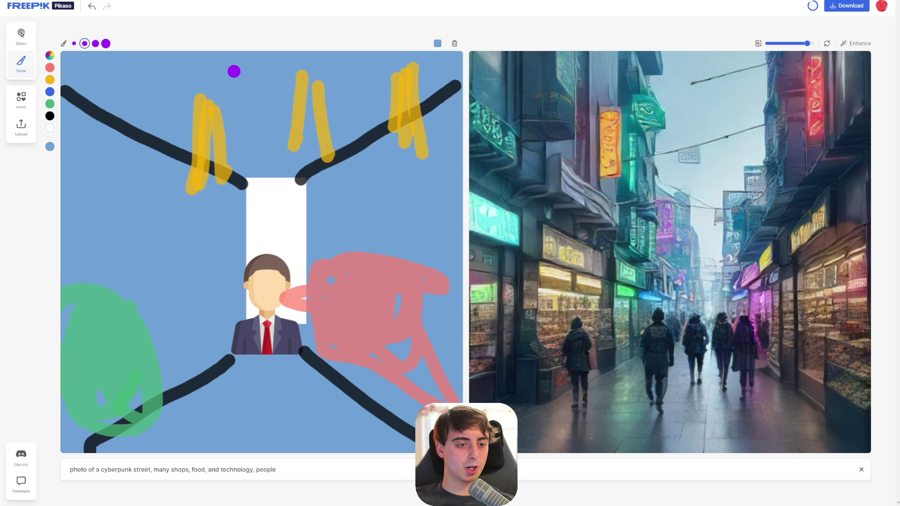
- Add purple strokes along the top, then reload to reset the canvas
left_click_drag(218, 76, 187, 121)
mouse_move(167, 65)
left_mouse_down()
mouse_move(144, 70)
mouse_move(119, 101)
left_mouse_up()
mouse_move(107, 63)
left_mouse_down()
mouse_move(68, 89)
mouse_move(108, 105)
left_mouse_up()
left_click_drag(340, 85, 351, 124)
left_click_drag(379, 73, 382, 115)
left_click_drag(403, 78, 412, 113)
left_click_drag(443, 96, 436, 124)
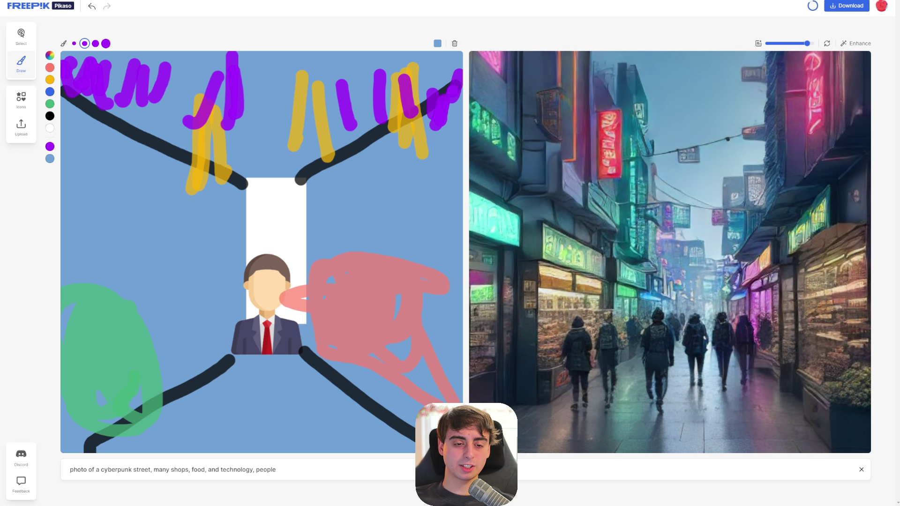
left_click_drag(450, 54, 424, 99)
left_click_drag(417, 65, 389, 110)
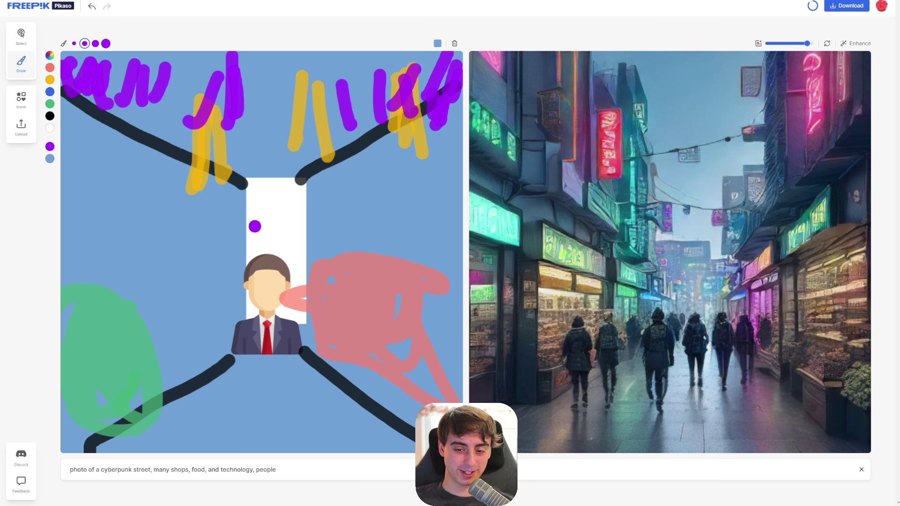
key("F5")
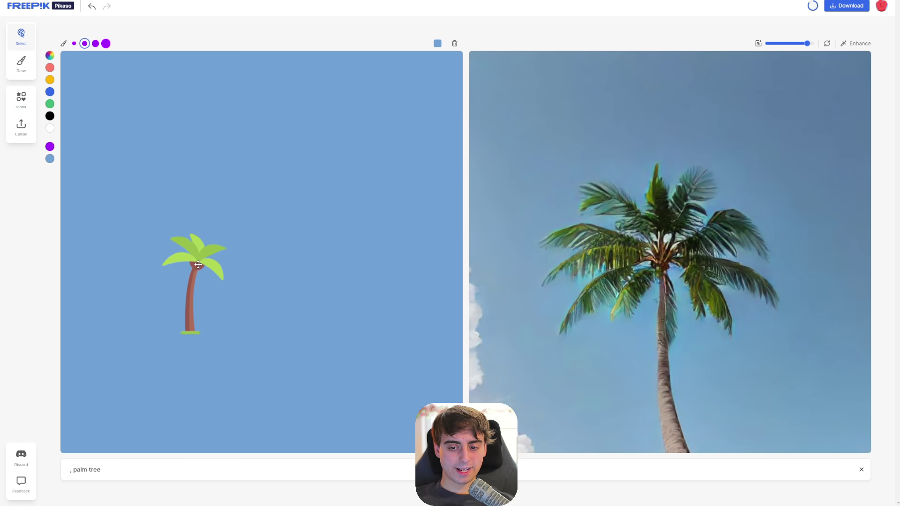
- Reposition and enlarge the palm tree and cat icons
left_click_drag(198, 265, 115, 383)
left_click_drag(164, 358, 403, 100)
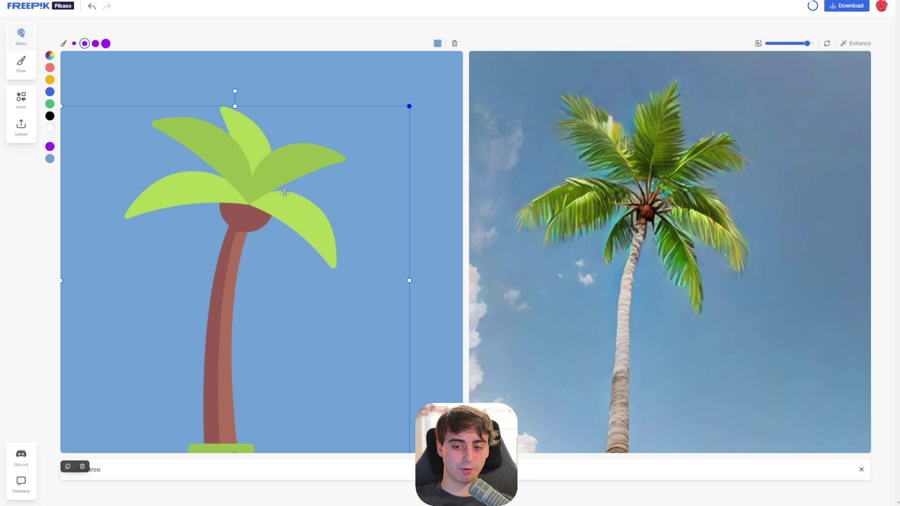
left_click_drag(266, 193, 196, 193)
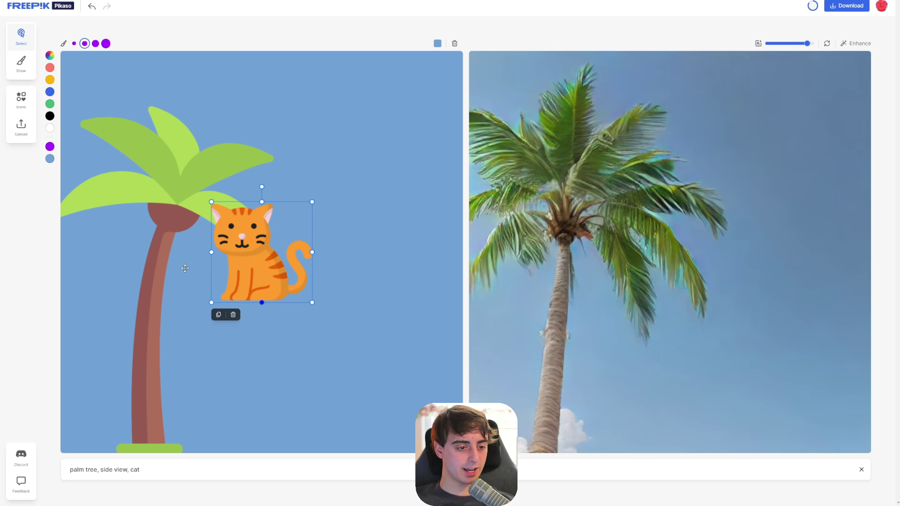
left_click_drag(274, 271, 273, 415)
left_click_drag(324, 349, 450, 303)
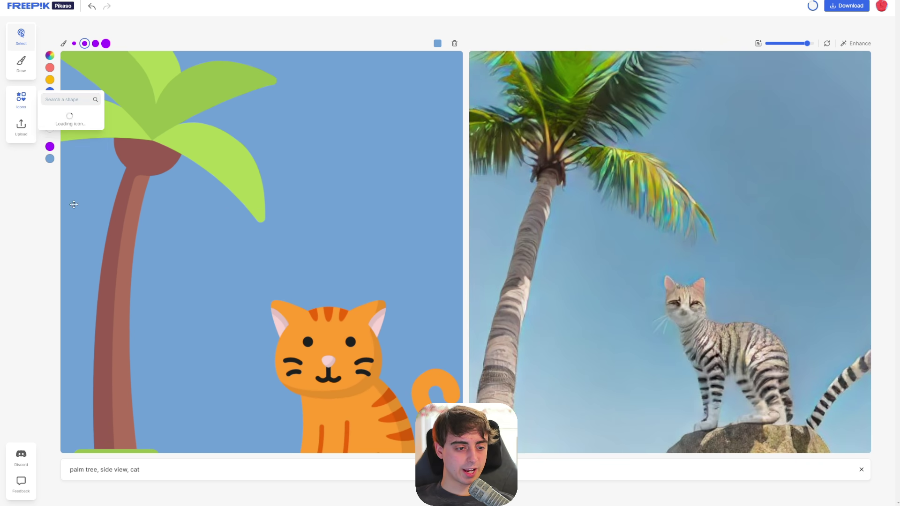
- Add a small moon below the palm leaves and change the prompt's last word to 'banana'
left_click(248, 290)
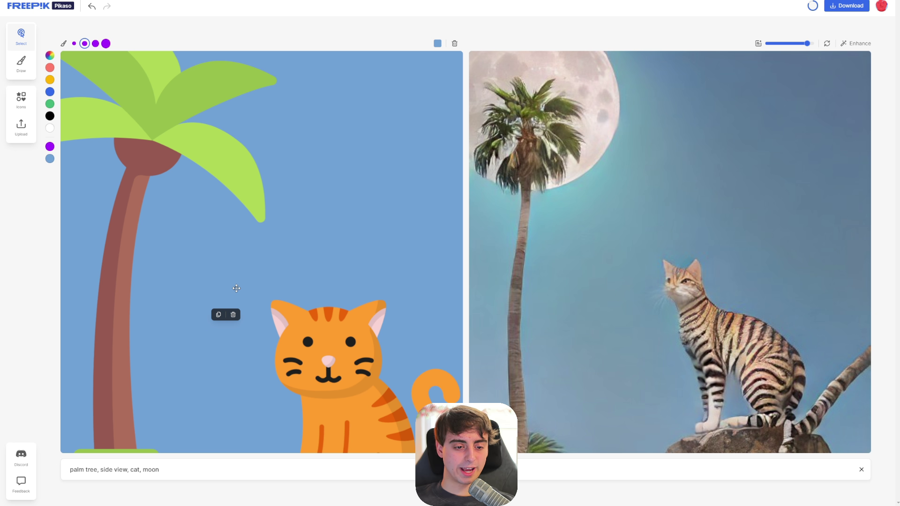
left_click_drag(200, 328, 195, 346)
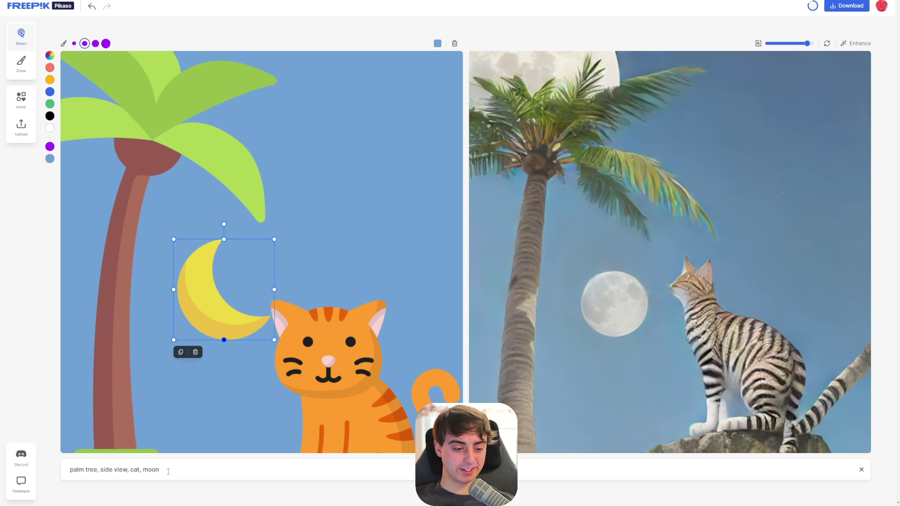
left_click(209, 462)
key("BackSpace")
key("BackSpace")
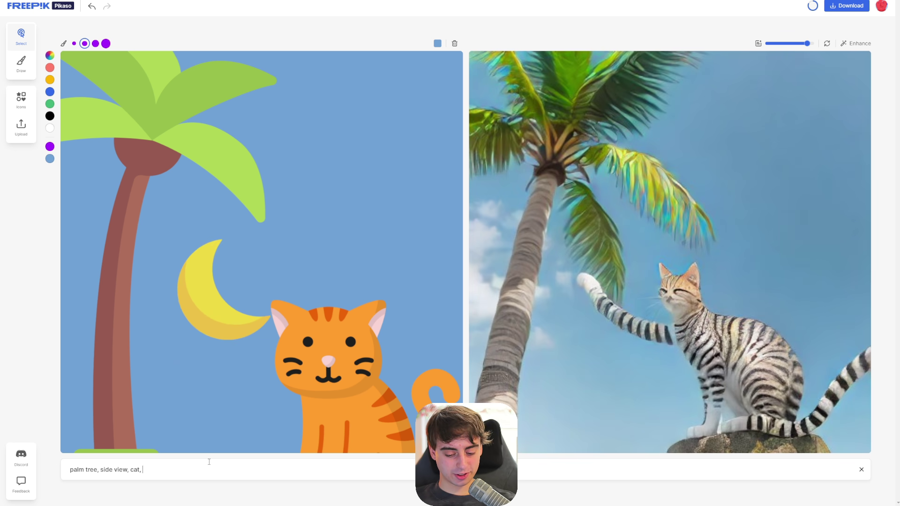
type("banana")
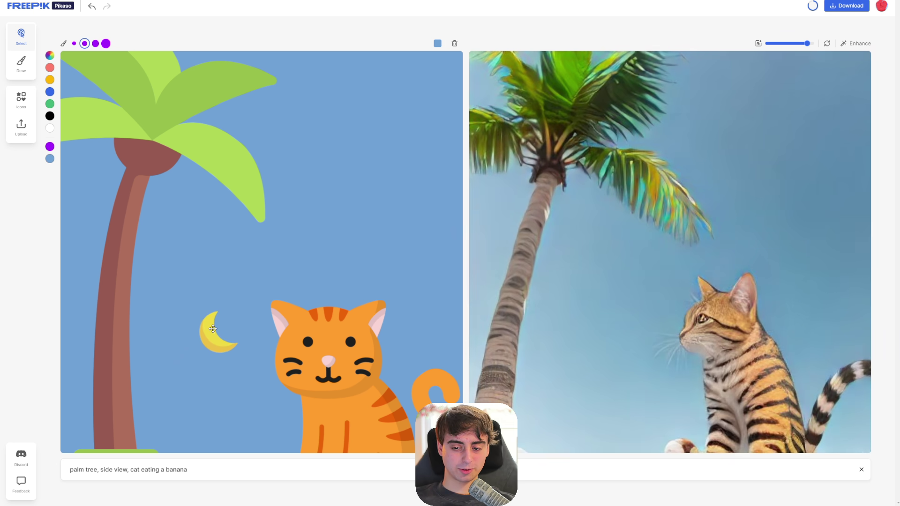
mouse_move(203, 320)
left_mouse_down()
mouse_move(211, 362)
mouse_move(212, 324)
left_mouse_up()
- Remove 'eating a banana' from the prompt and delete the moon
left_click(193, 469)
key("ctrl+BackSpace")
key("ctrl+BackSpace")
key("ctrl+BackSpace")
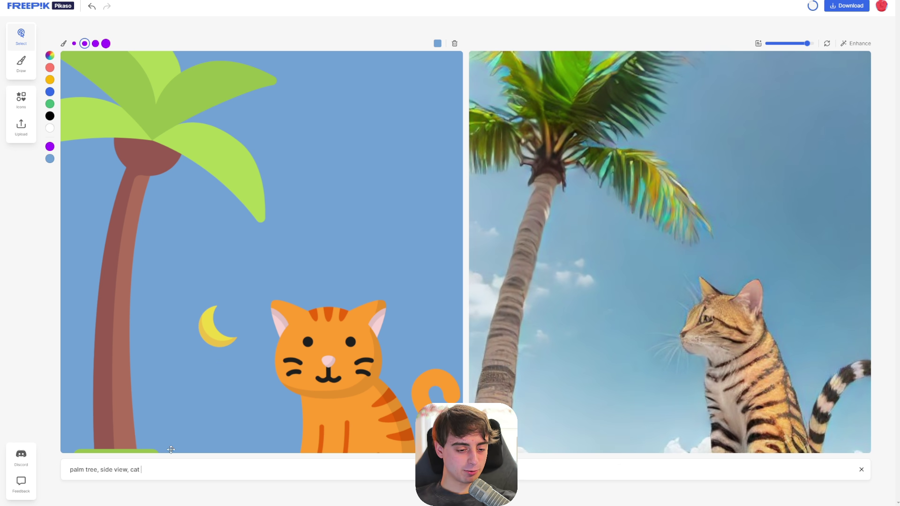
left_click(218, 326)
left_click(218, 359)
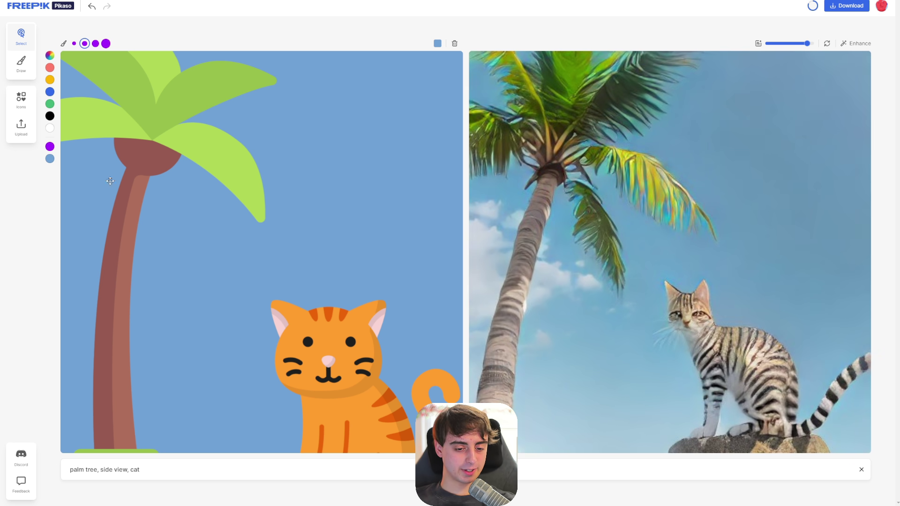
- Append ', hat' to the prompt and fit a taller, wider hat on the cat's head
type(", hat")
left_click(212, 289)
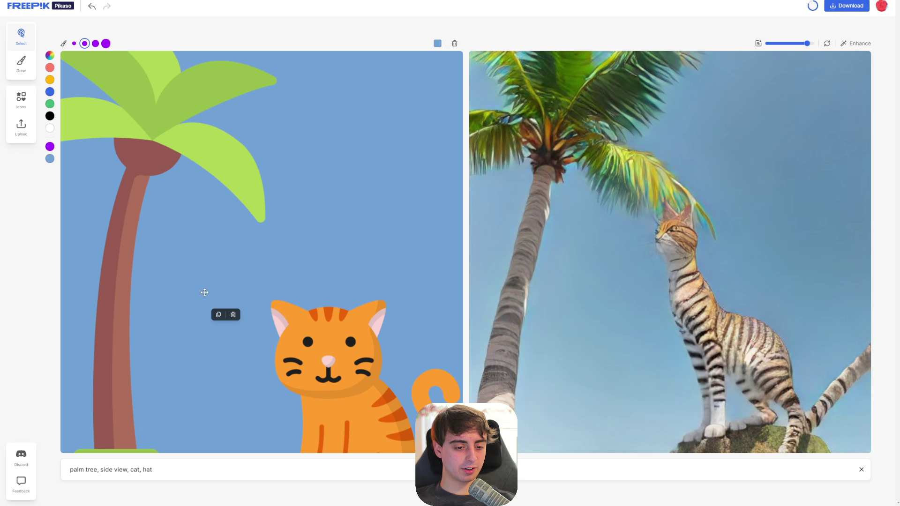
left_click_drag(271, 240, 332, 285)
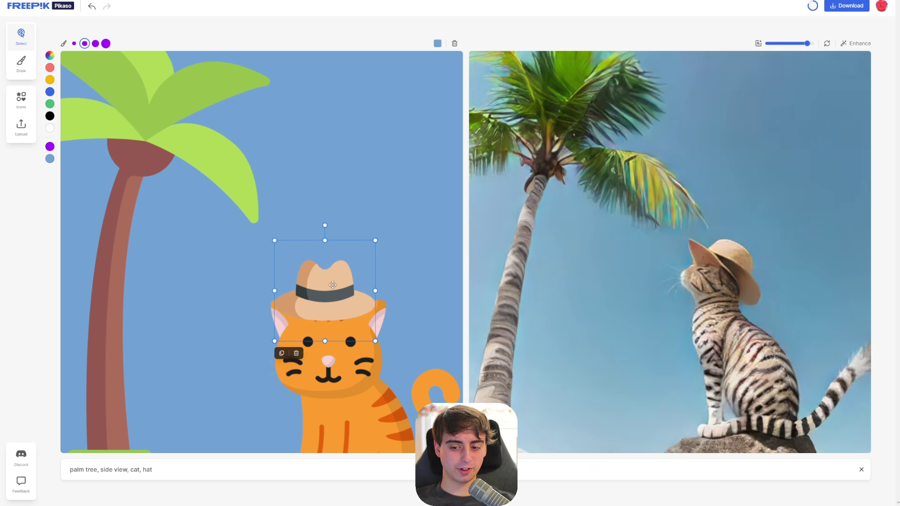
mouse_move(325, 240)
left_mouse_down()
mouse_move(332, 211)
mouse_move(334, 228)
left_mouse_up()
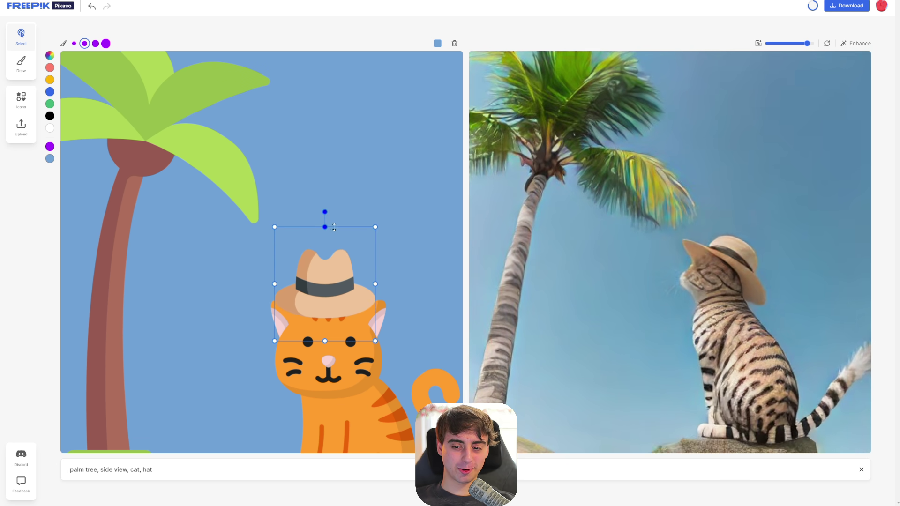
left_click_drag(375, 284, 408, 283)
left_click_drag(339, 291, 331, 293)
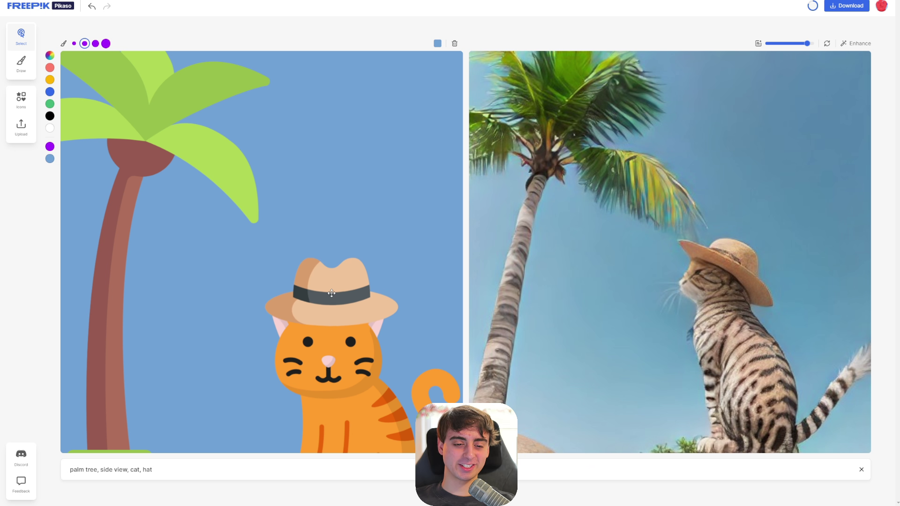
left_click(332, 293)
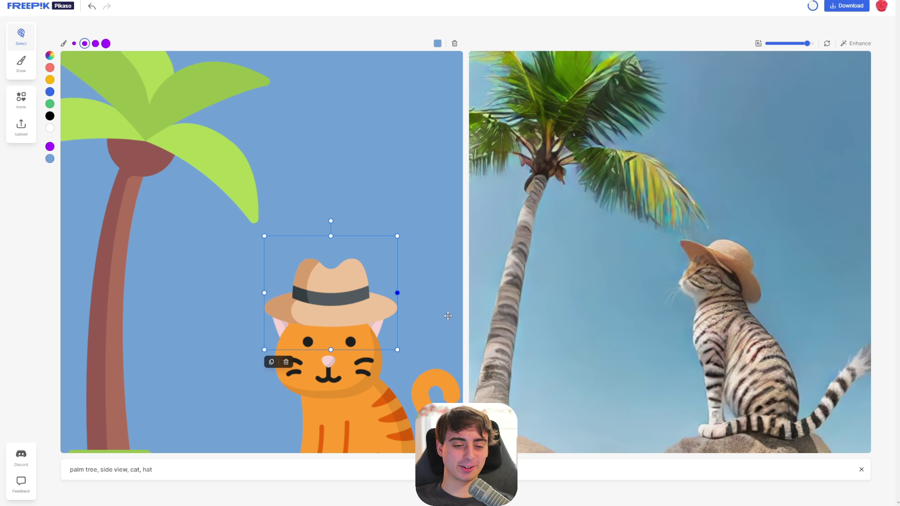
- Swap sides: move the hatted cat to the left and the palm tree to the right
left_click_drag(350, 383, 166, 367)
left_click_drag(352, 314, 165, 306)
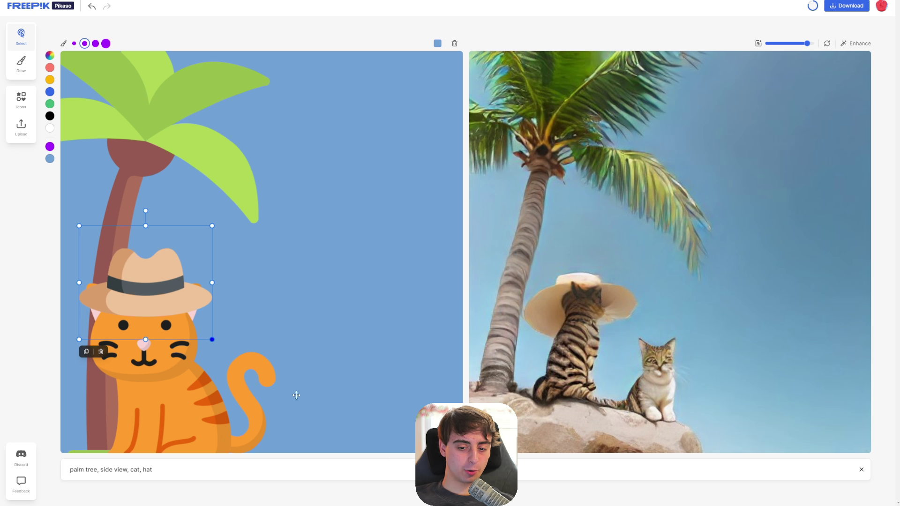
left_click_drag(136, 160, 376, 176)
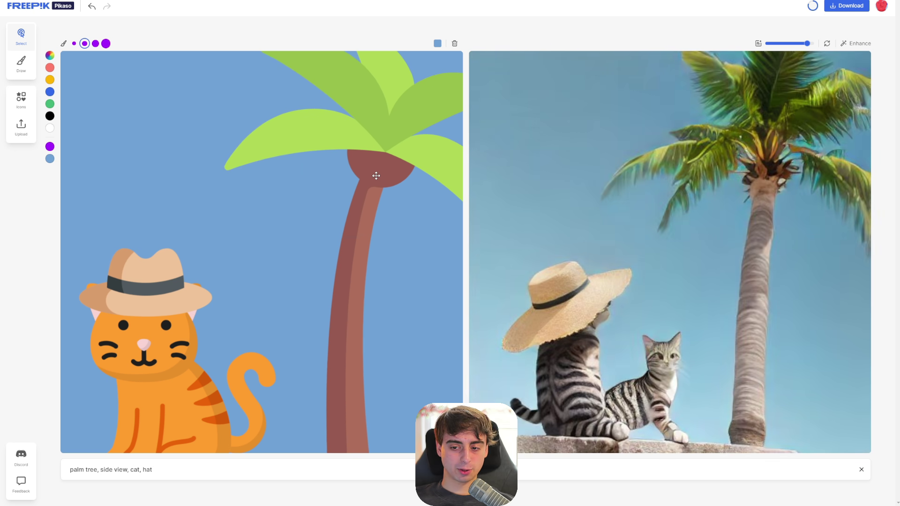
left_click_drag(141, 252, 133, 237)
left_click_drag(138, 279, 137, 271)
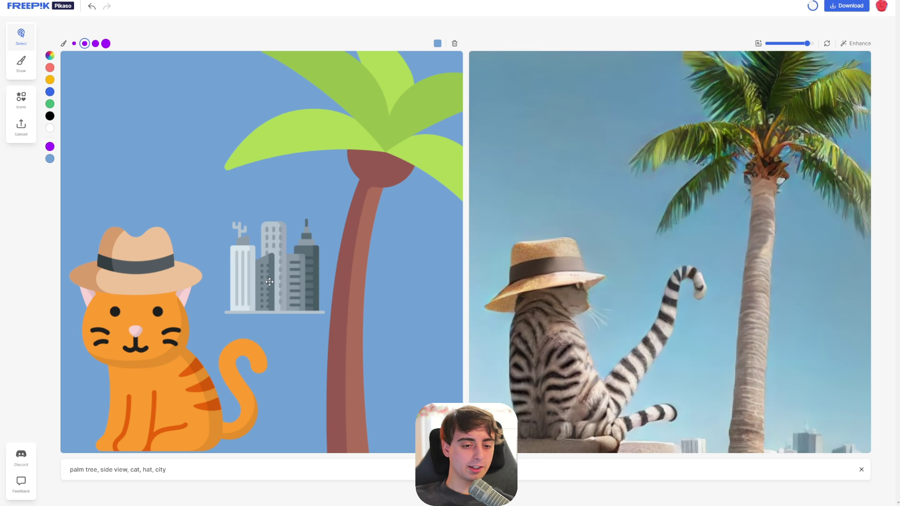
- Stretch the city skyline wide and place it along the bottom of the canvas
left_click_drag(310, 280, 323, 295)
left_click_drag(272, 280, 276, 318)
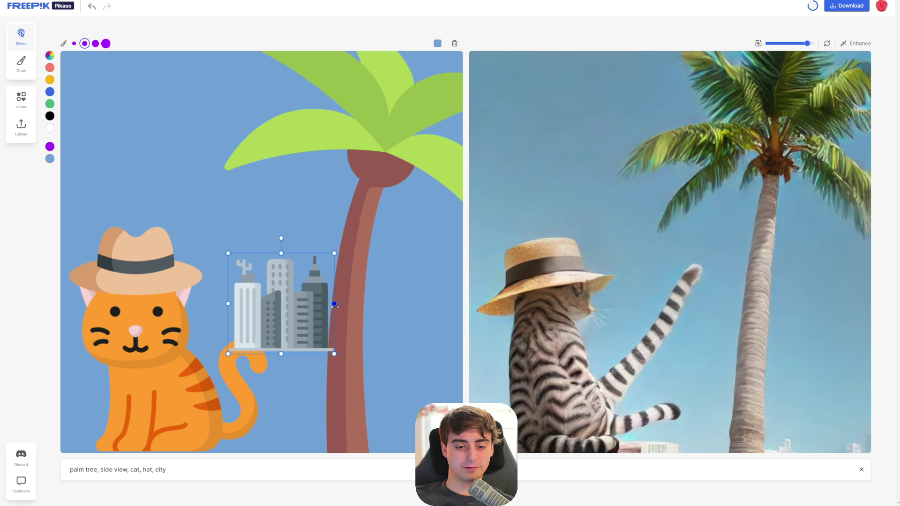
left_click_drag(330, 303, 483, 303)
left_click_drag(382, 301, 364, 387)
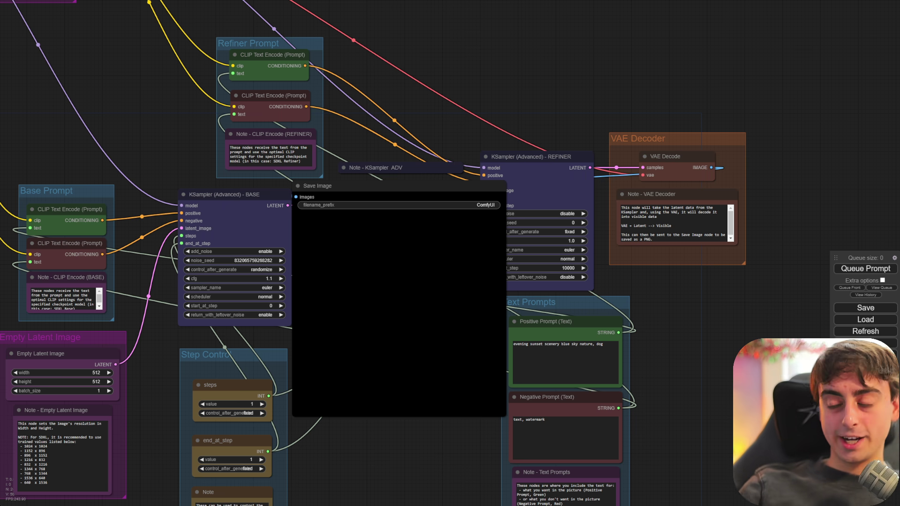
- Rearrange the model loaders, placing the BASE group below the REFINER group
left_click_drag(256, 1, 739, 210)
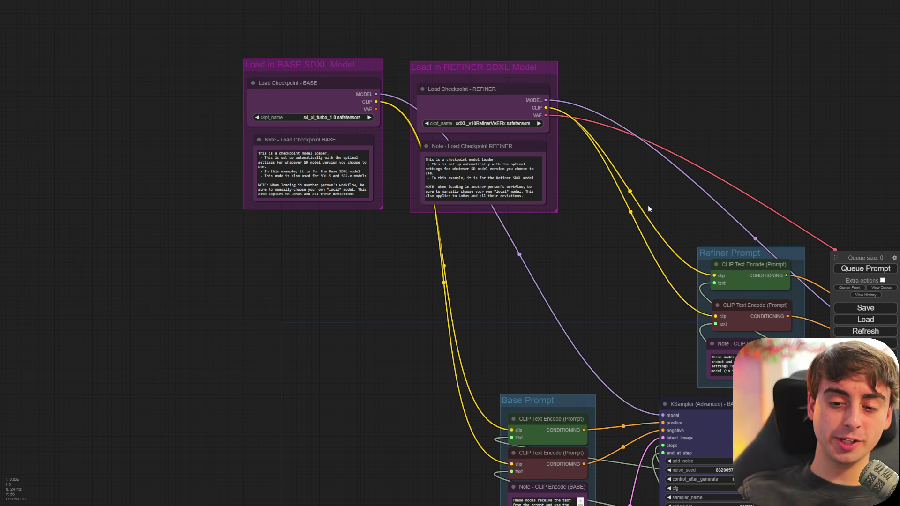
left_click_drag(499, 68, 617, 162)
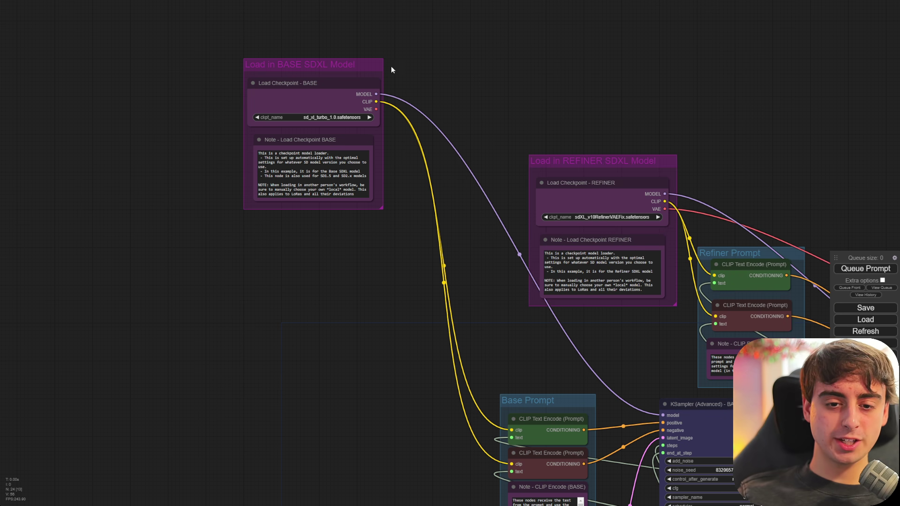
left_click_drag(346, 84, 465, 248)
left_click_drag(803, 178, 413, 57)
- Bring the Save Image and prompt nodes into view and enable Extra options in the queue panel
scroll(476, 221, "down", 5)
scroll(550, 230, "up", 4)
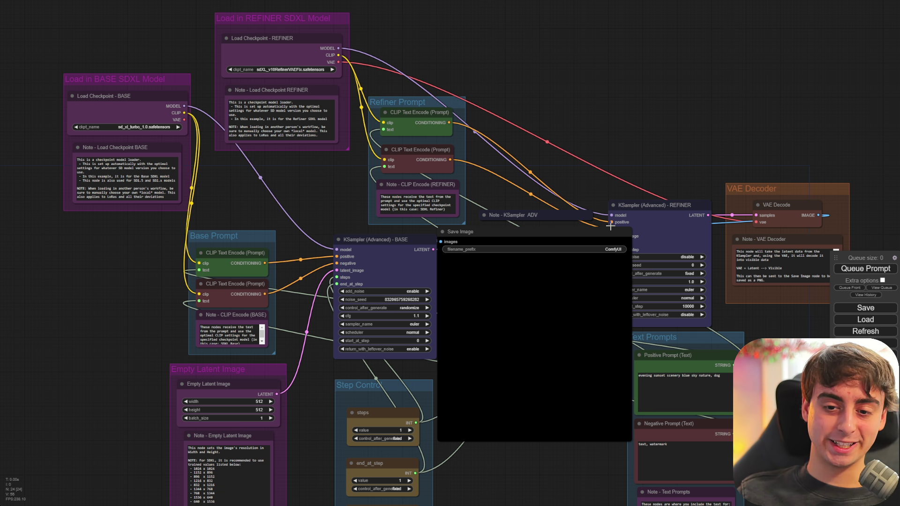
scroll(657, 228, "up", 5)
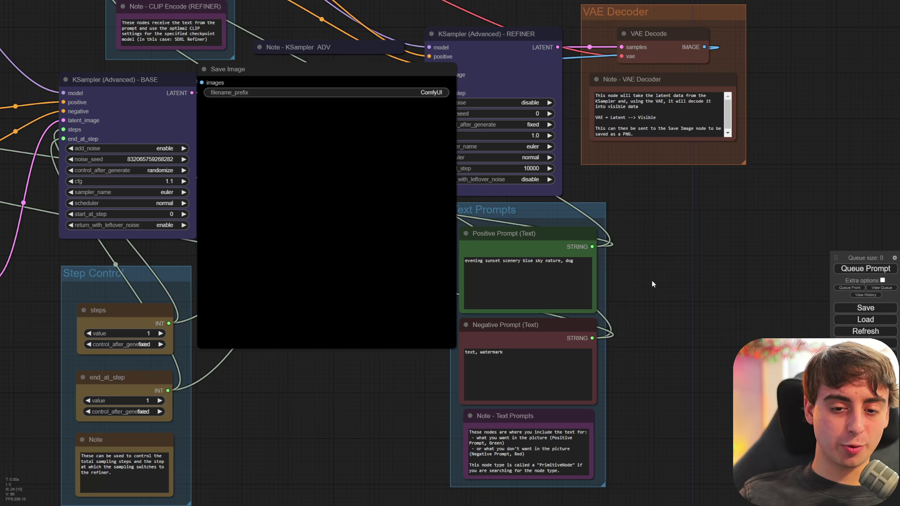
left_click_drag(652, 280, 719, 296)
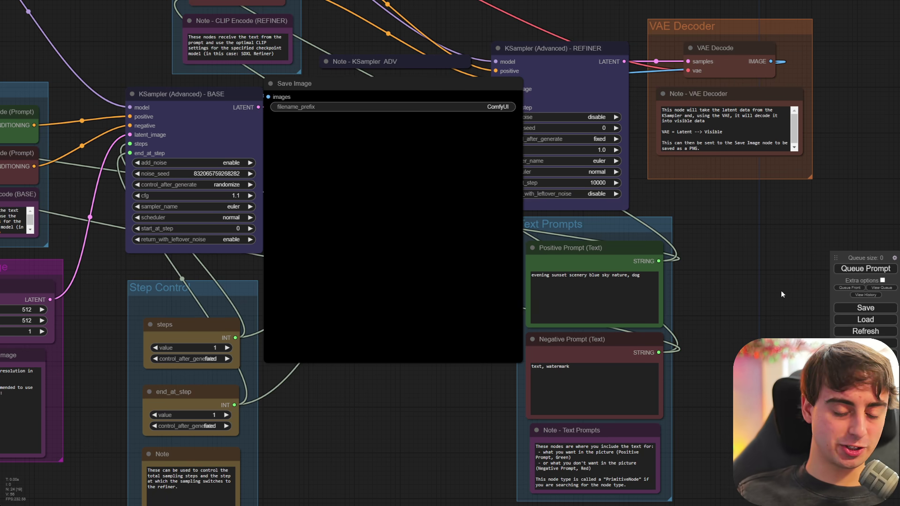
left_click(882, 281)
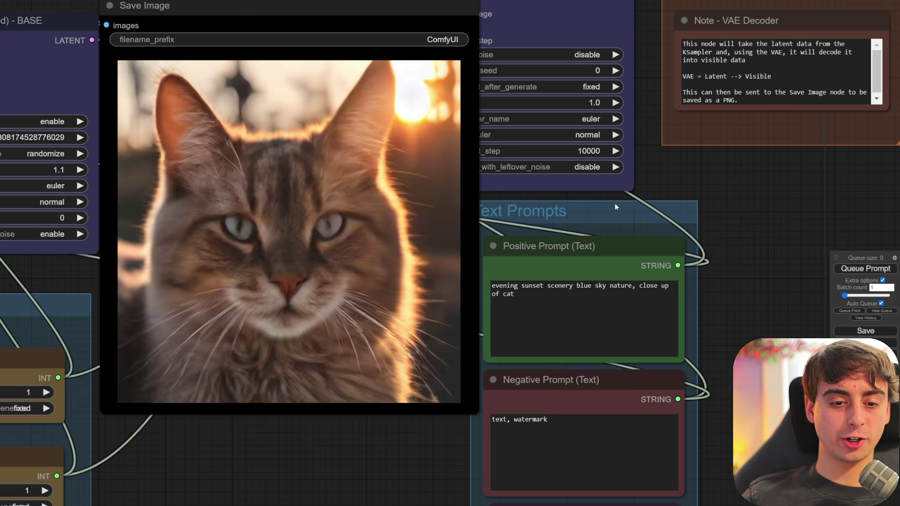
- Pan and zoom the canvas to view the live cat image
left_click_drag(738, 201, 890, 228)
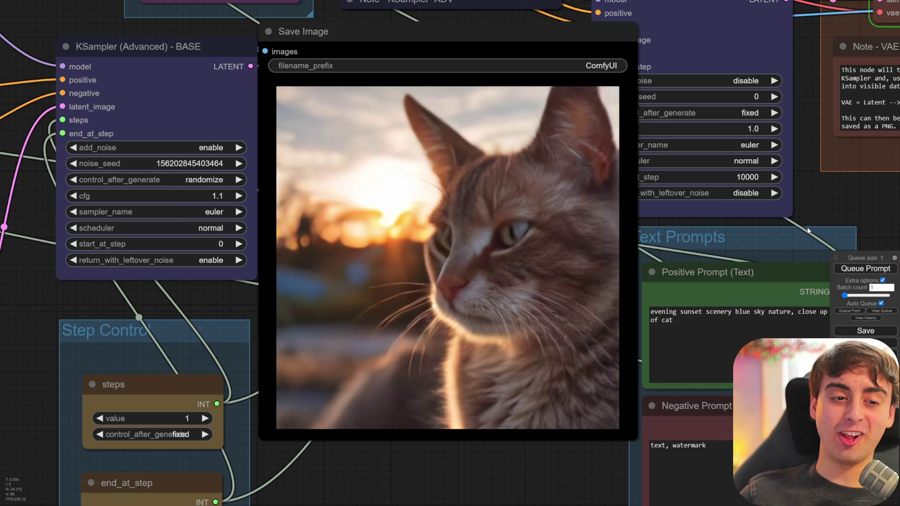
scroll(554, 266, "up", 3)
scroll(555, 267, "down", 3)
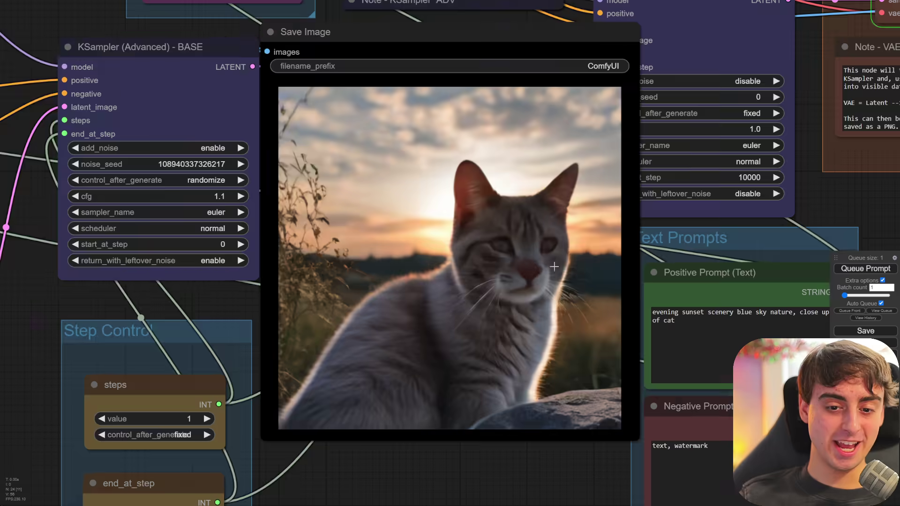
scroll(554, 267, "down", 7)
scroll(798, 258, "up", 3)
scroll(734, 244, "up", 4)
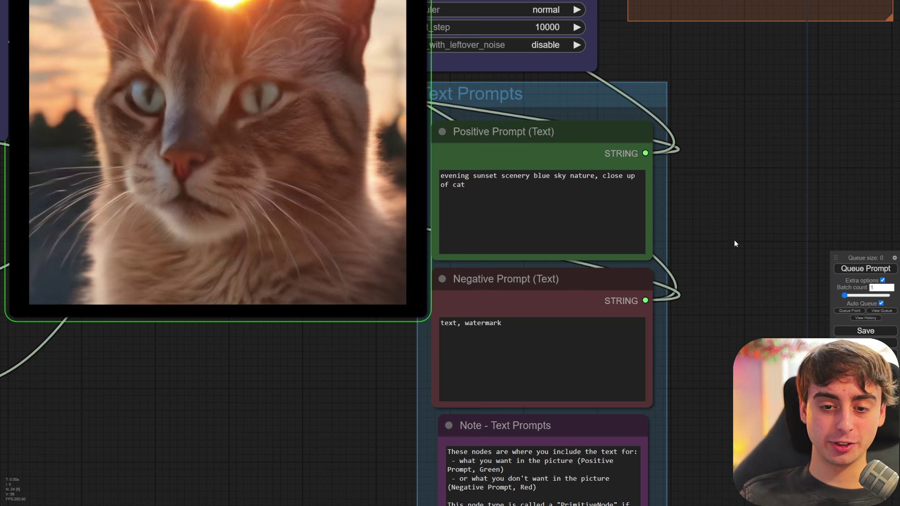
- Bring the Text Prompts group into view and delete 'cat' from the positive prompt
left_click_drag(684, 217, 720, 308)
left_click(555, 280)
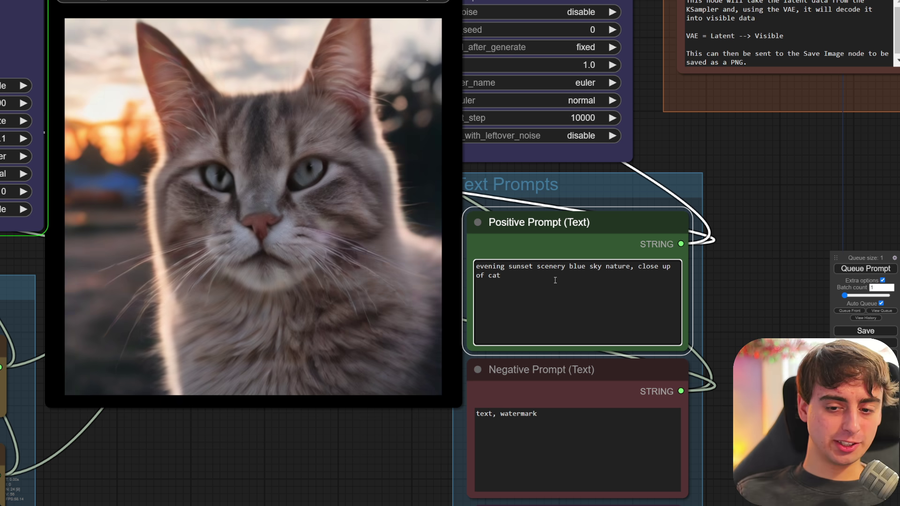
key("BackSpace")
key("BackSpace")
key("BackSpace")
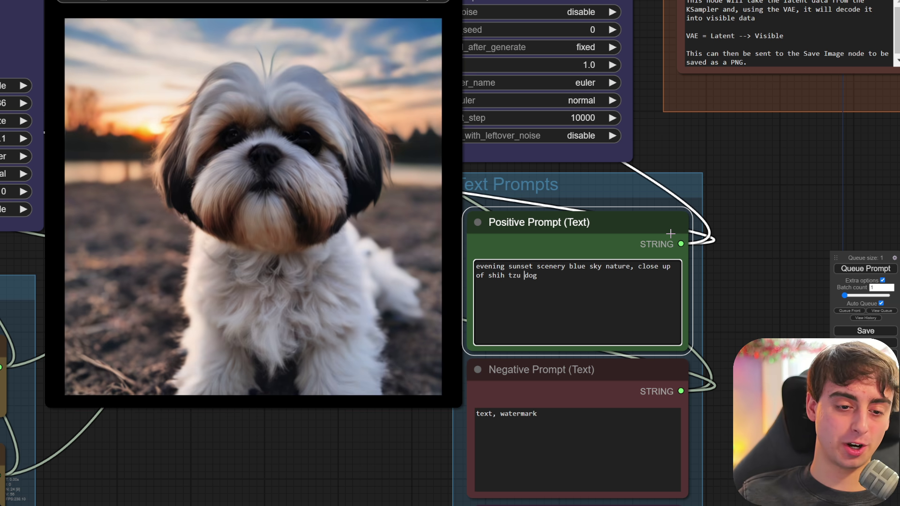
- Shift the view down to centre the rendered shih tzu image
left_click_drag(679, 140, 700, 215)
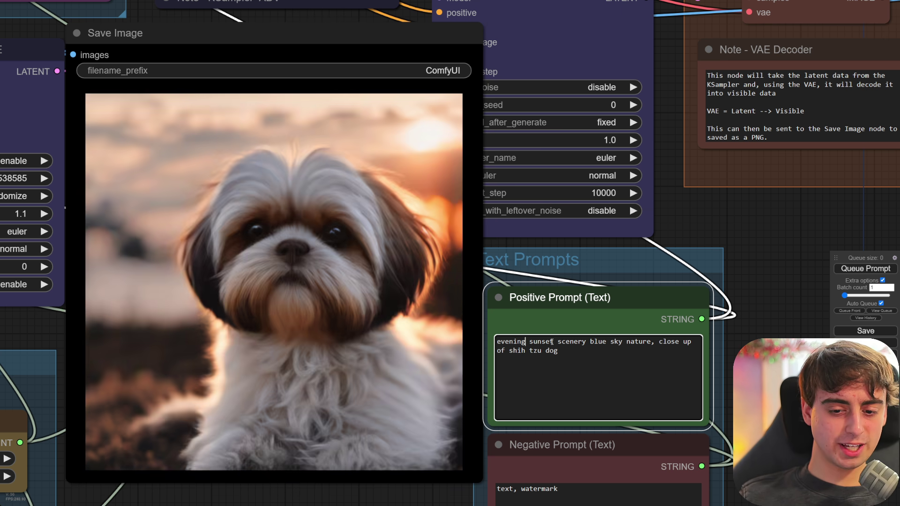
- Replace 'evening sunset' with 'bright morning' in the positive prompt and turn off Auto Queue
left_click_drag(553, 342, 497, 342)
type("b")
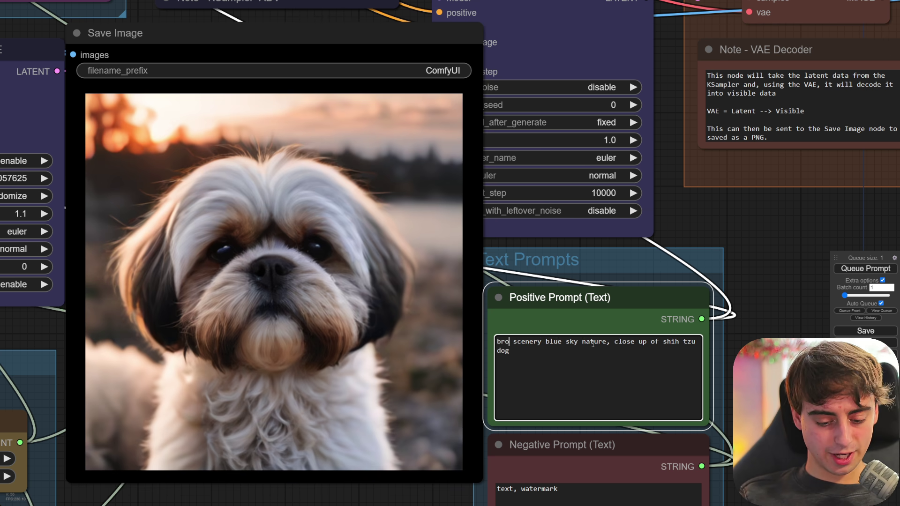
type("right morning")
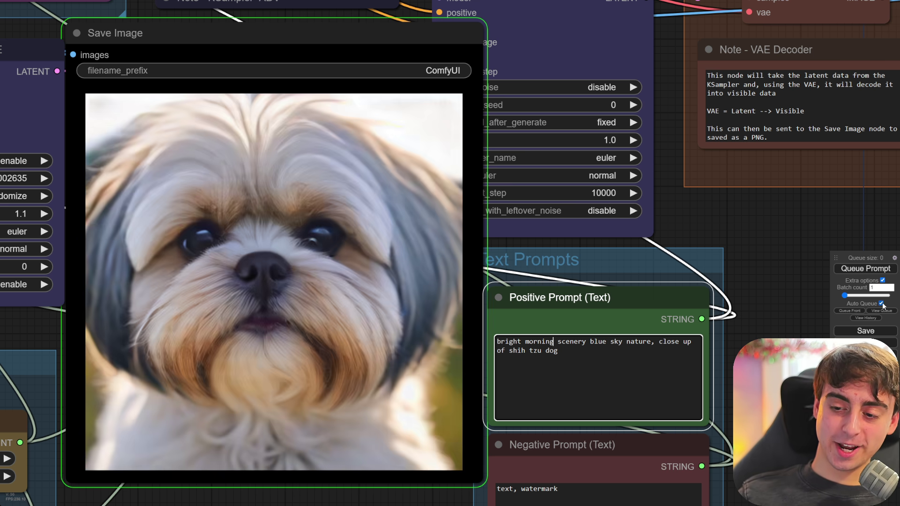
left_click(881, 304)
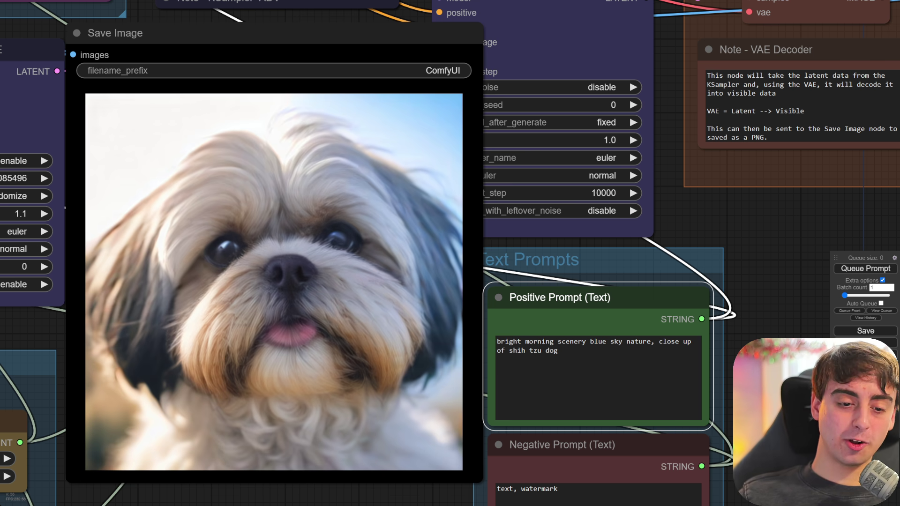